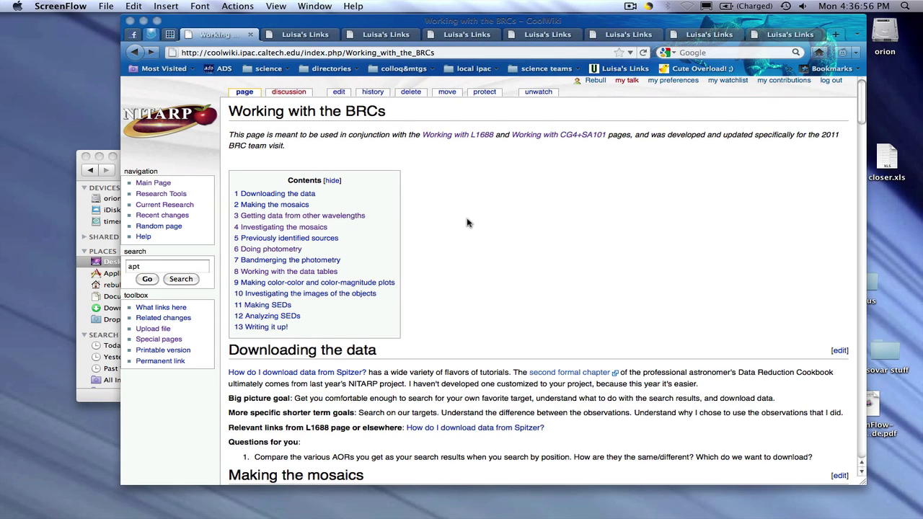
# Step: Open the "Aperture photometry using APT" wiki page linked in the Doing photometry section
pyautogui.click(289, 255)
pyautogui.click(289, 252)
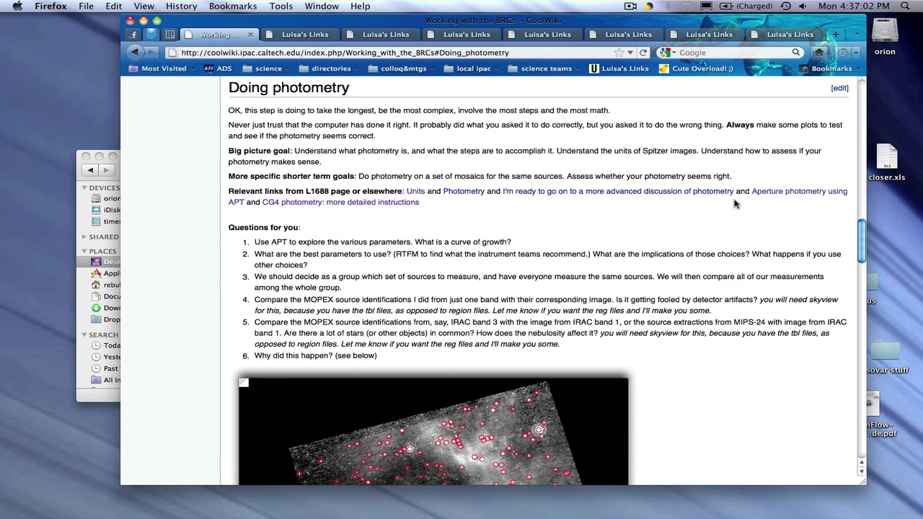
pyautogui.click(773, 195)
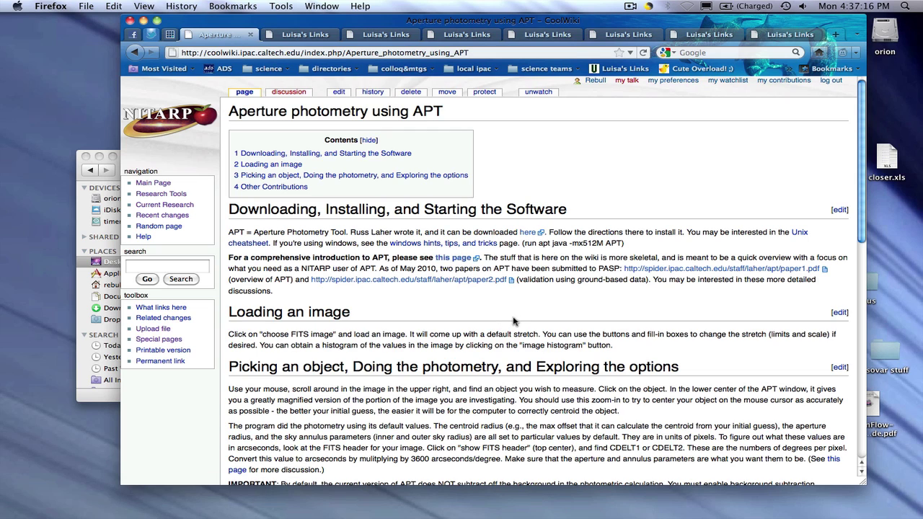
# Step: Download the compact-sized GUI .dmg package for Macs from the APT site linked on the wiki page
pyautogui.click(527, 235)
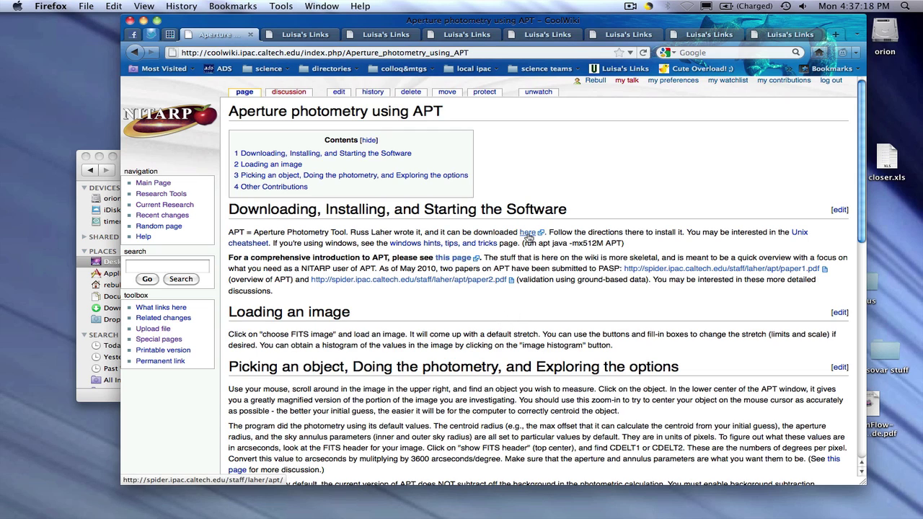
pyautogui.rightClick(528, 236)
pyautogui.click(775, 120)
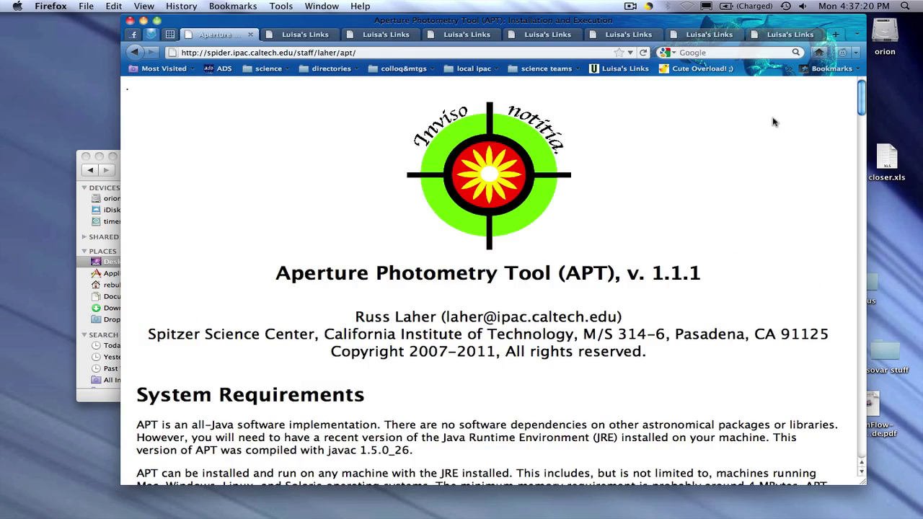
pyautogui.moveTo(862, 98); pyautogui.dragTo(849, 147)
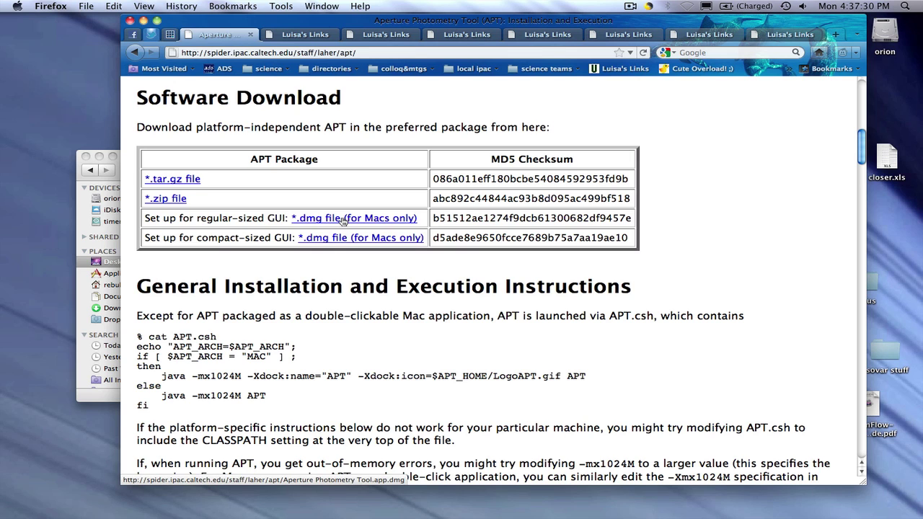
pyautogui.click(331, 240)
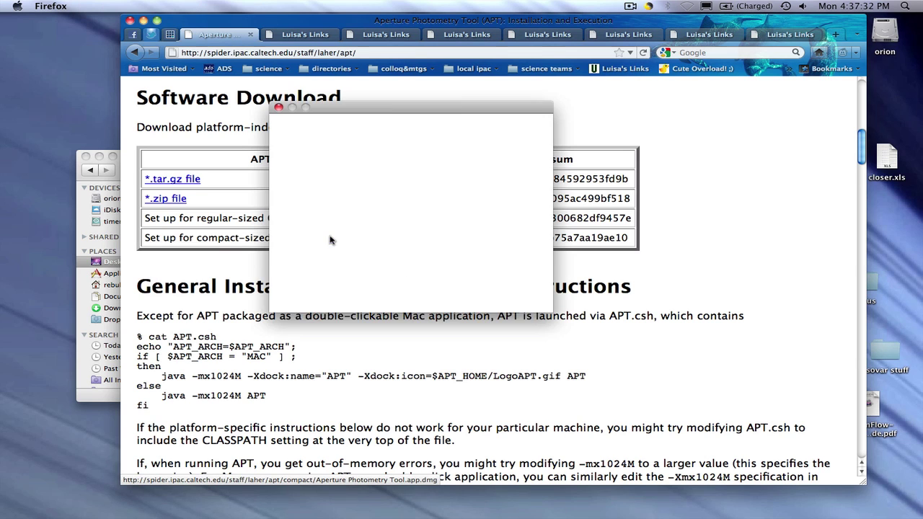
pyautogui.click(515, 280)
# Step: Open the downloaded Aperture Photometry Tool.app.dmg disk image from the Downloads folder
pyautogui.moveTo(750, 508)
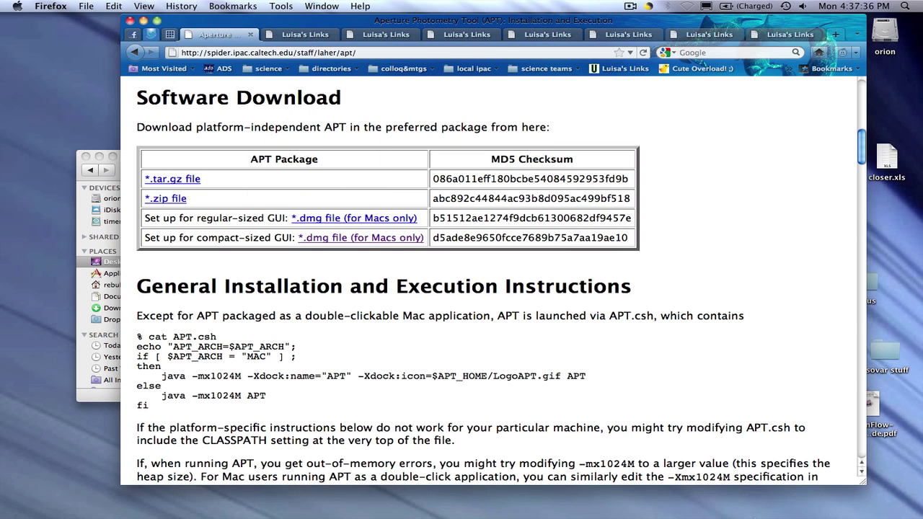
pyautogui.click(754, 509)
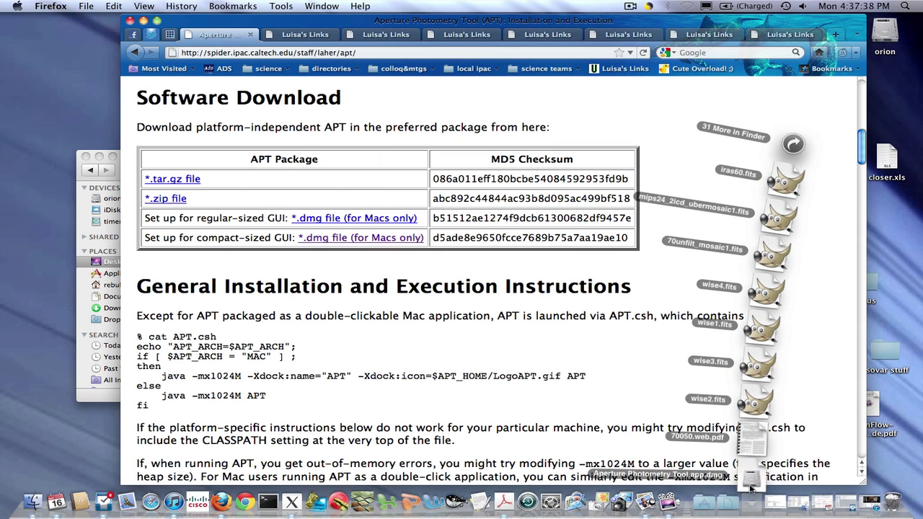
pyautogui.click(751, 465)
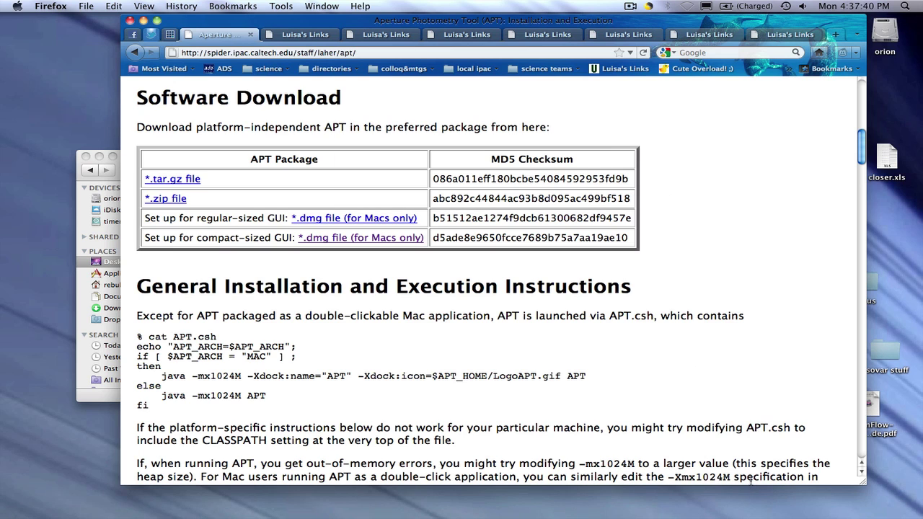
pyautogui.moveTo(752, 510)
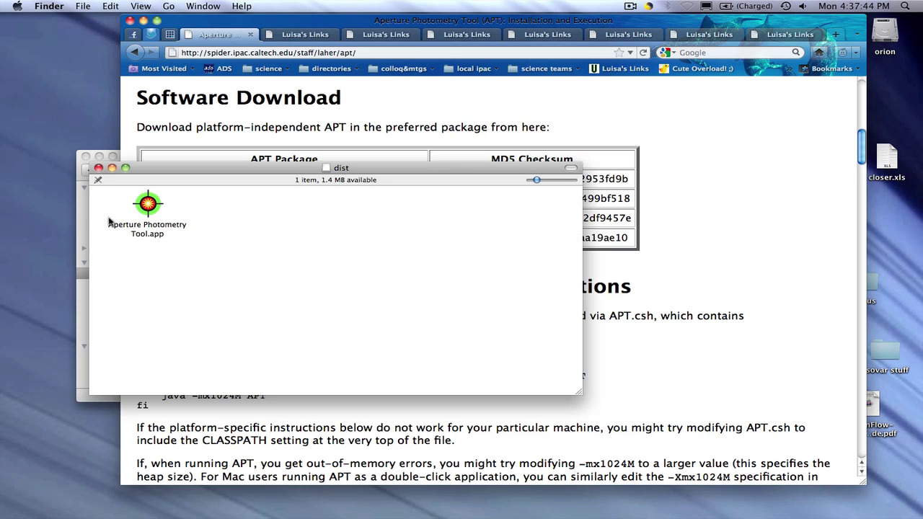
# Step: Copy Aperture Photometry Tool.app to Applications, cancelling the virus scan and closing the dist window
pyautogui.click(148, 206)
pyautogui.moveTo(480, 509)
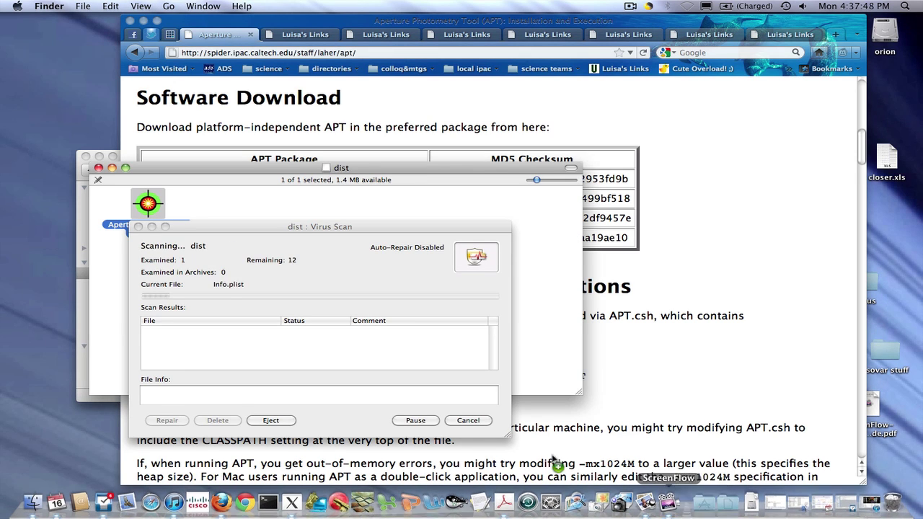
pyautogui.click(472, 421)
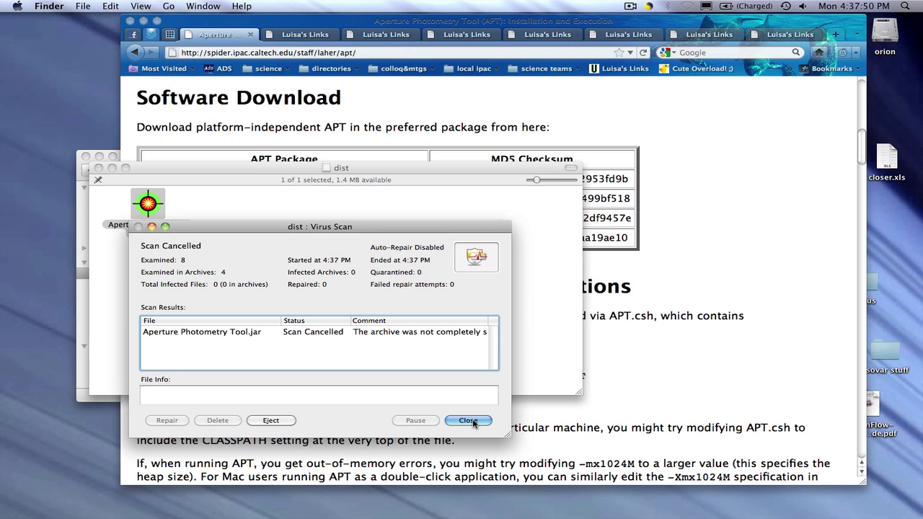
pyautogui.click(472, 421)
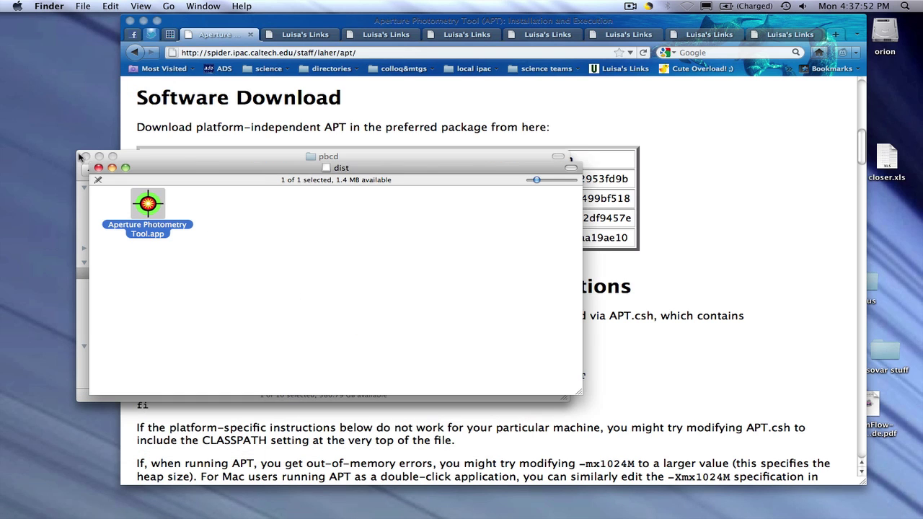
pyautogui.click(98, 168)
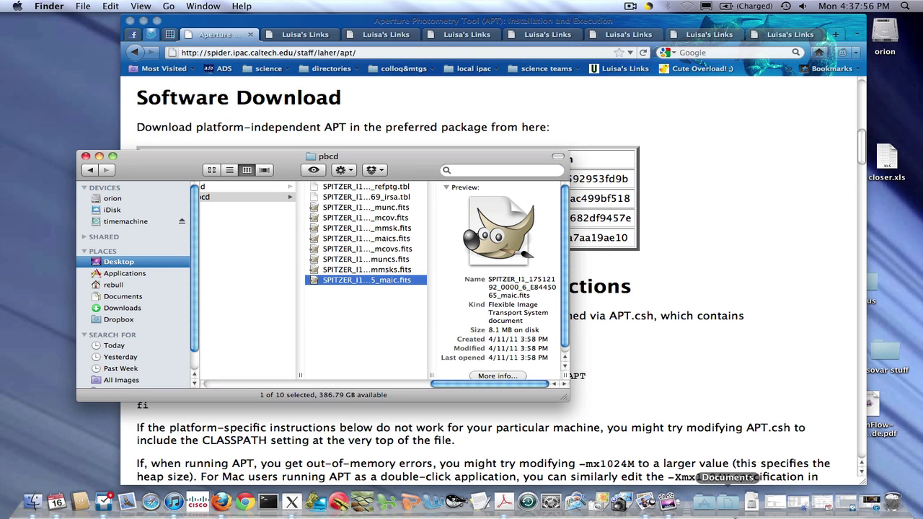
# Step: Launch Aperture Photometry Tool from Applications, allowing the downloaded app to open, and bring its window forward
pyautogui.click(707, 504)
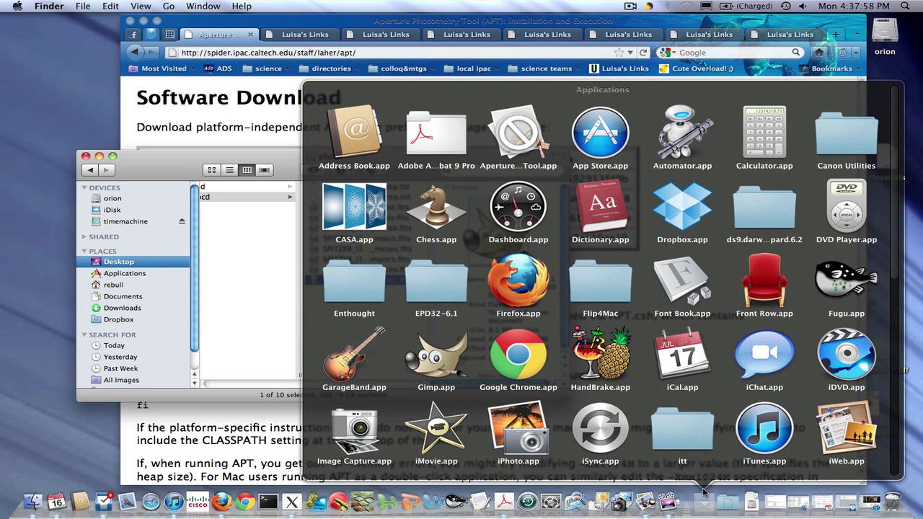
pyautogui.click(517, 140)
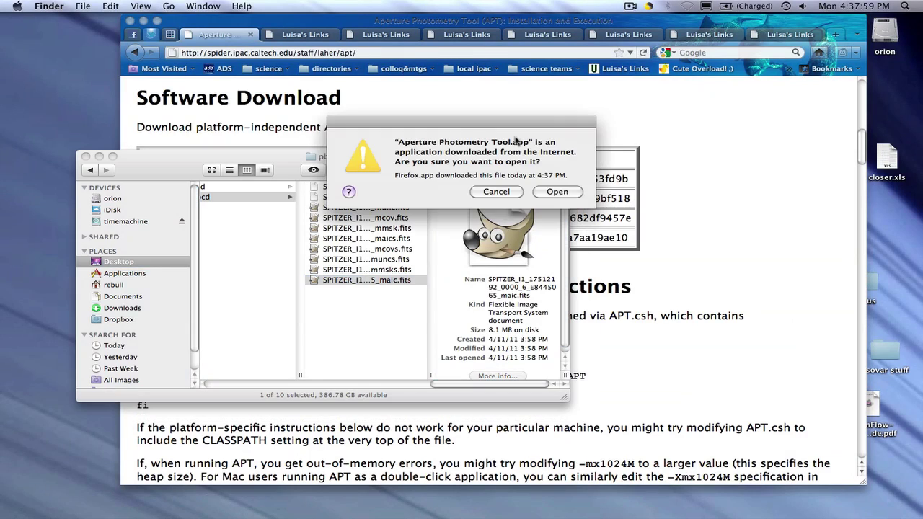
pyautogui.click(555, 193)
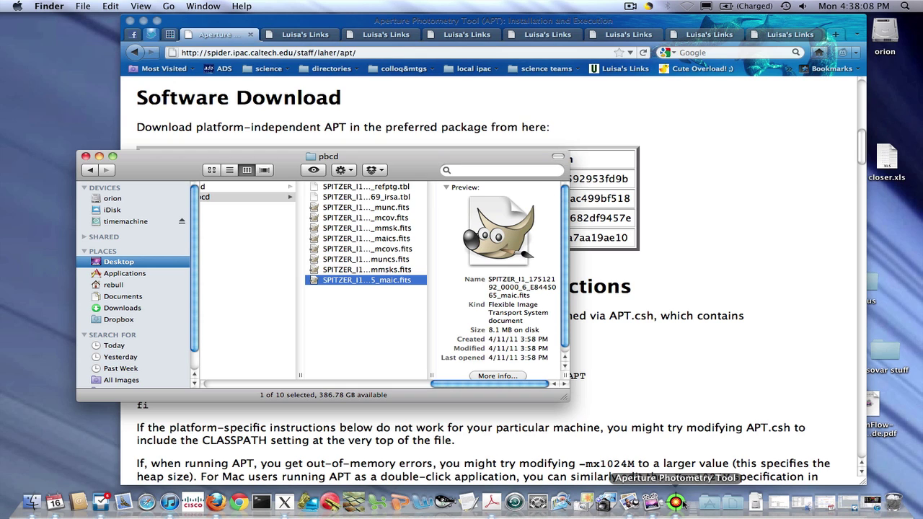
pyautogui.click(677, 503)
pyautogui.click(105, 5)
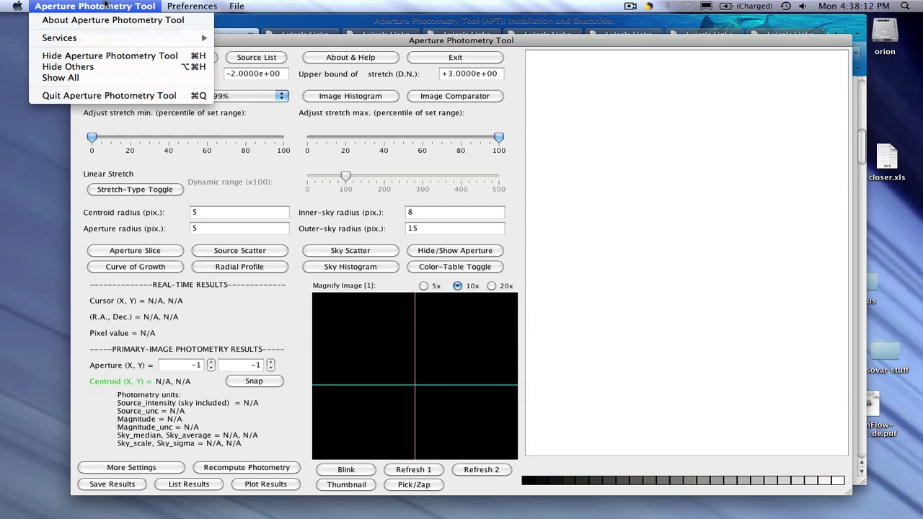
pyautogui.click(106, 5)
# Step: Start loading a FITS image and browse from the Desktop to spitzer, r6031616, ch1
pyautogui.click(116, 57)
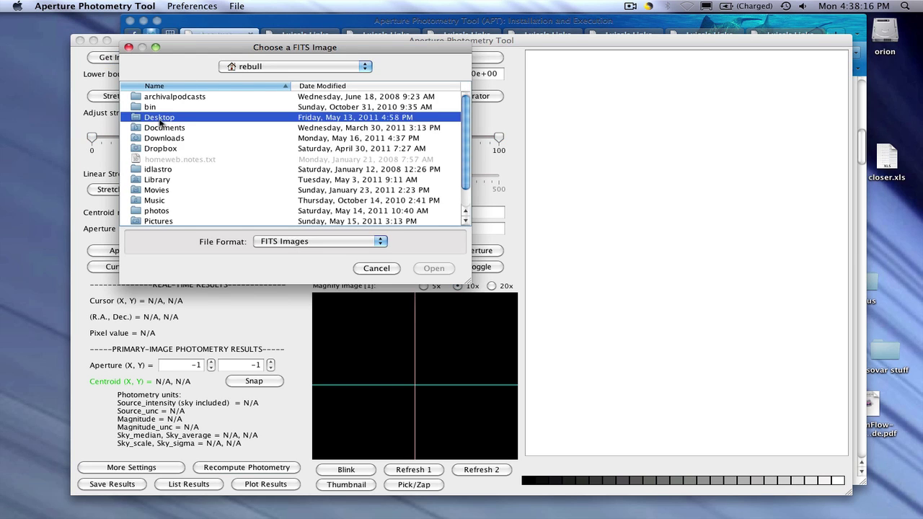
pyautogui.doubleClick(160, 118)
pyautogui.doubleClick(163, 118)
pyautogui.doubleClick(163, 107)
pyautogui.doubleClick(163, 179)
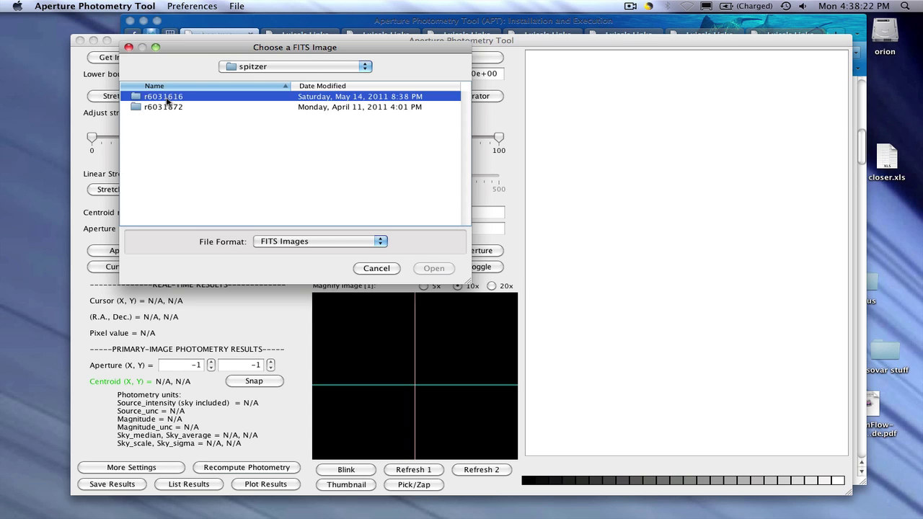
pyautogui.doubleClick(165, 99)
pyautogui.doubleClick(151, 97)
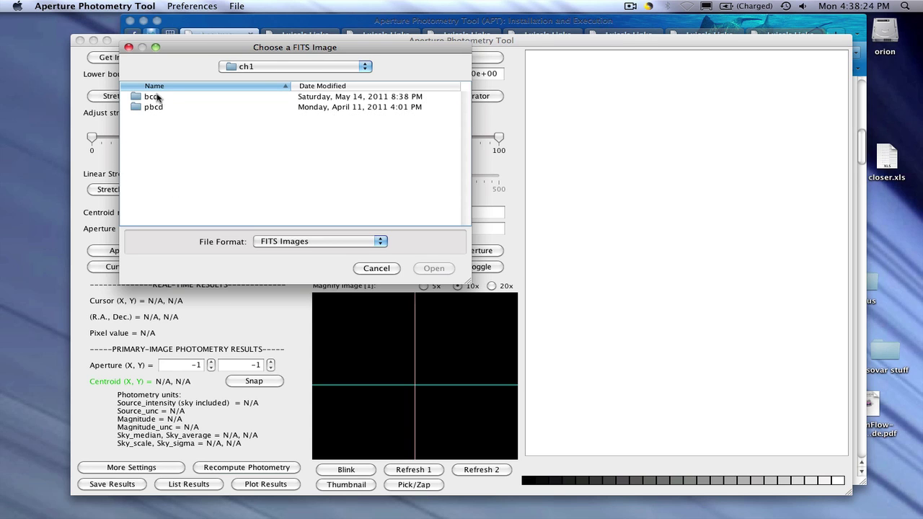
pyautogui.doubleClick(157, 97)
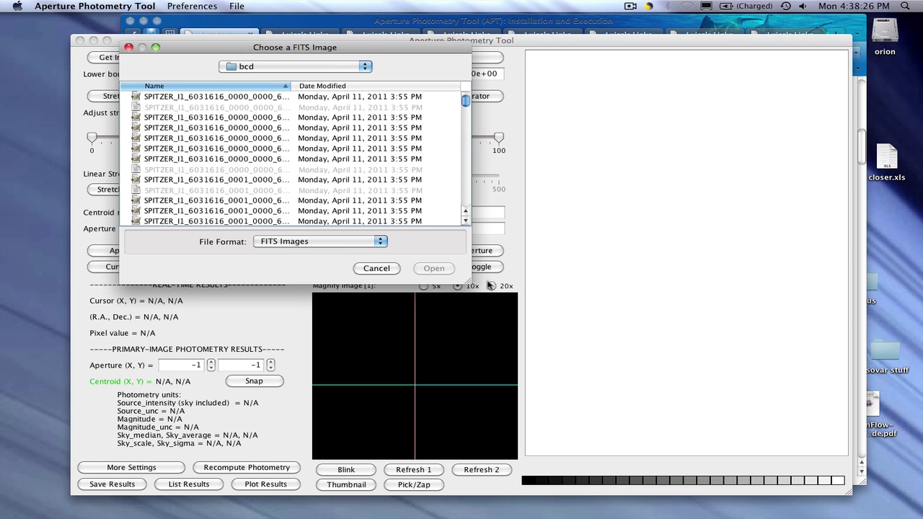
pyautogui.moveTo(472, 283); pyautogui.dragTo(696, 342)
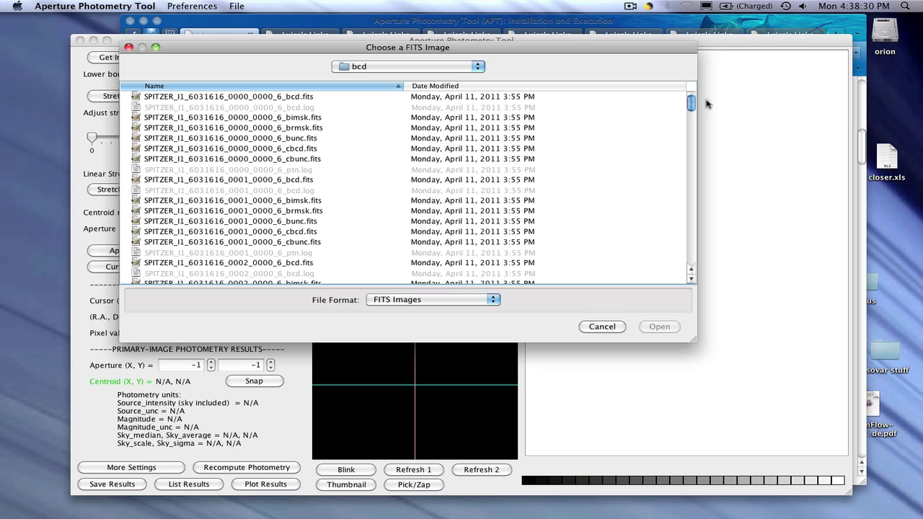
pyautogui.click(412, 67)
pyautogui.click(408, 80)
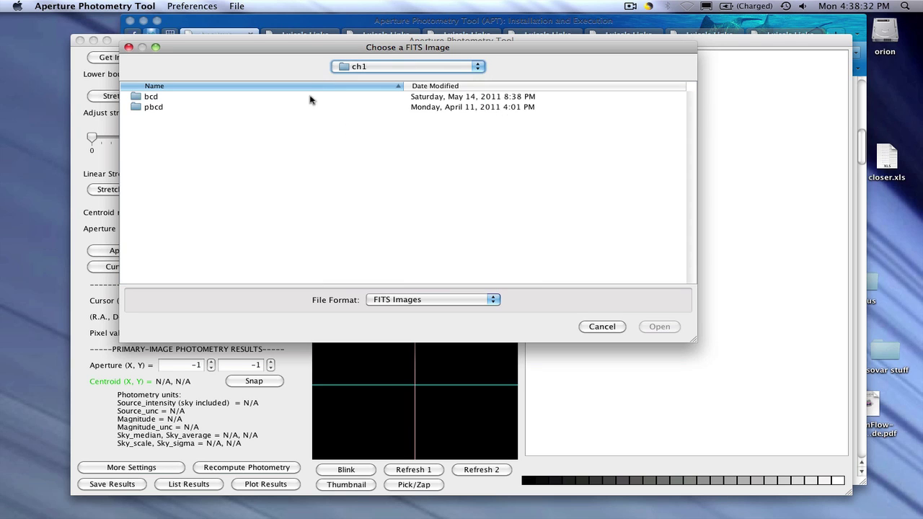
# Step: Load SPITZER_I1_6031616_0000_6_E8753645_maic.fits from the pbcd folder
pyautogui.doubleClick(221, 108)
pyautogui.doubleClick(336, 191)
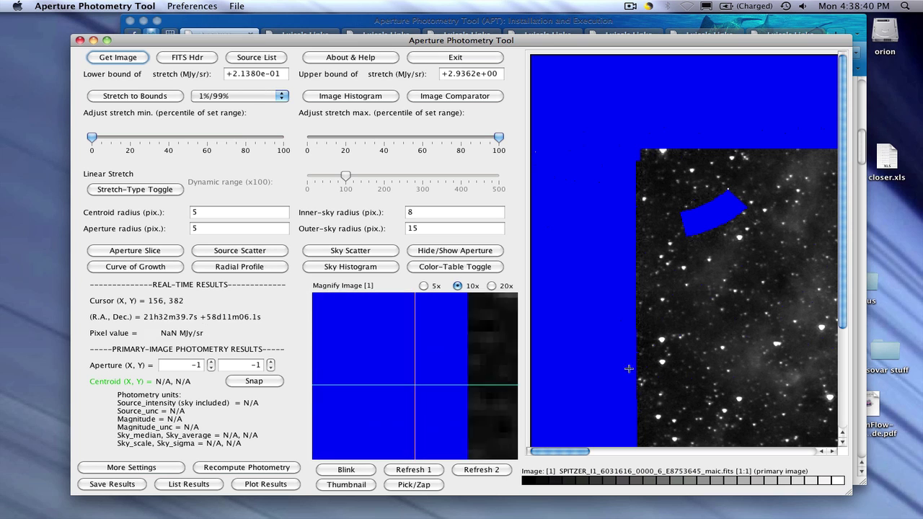
# Step: Place the aperture on the star at about (1088, 604) in the mosaic's second field and snap it to the centroid
pyautogui.moveTo(575, 454); pyautogui.dragTo(665, 462)
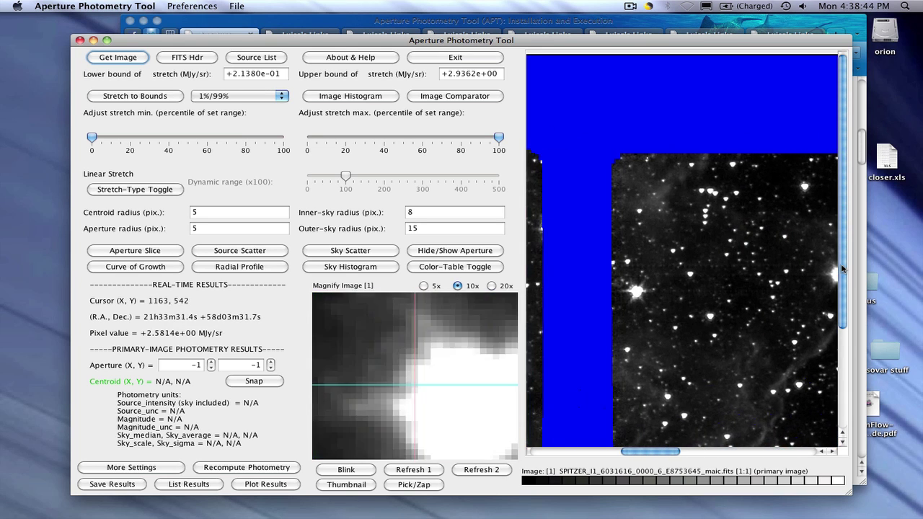
pyautogui.moveTo(844, 267); pyautogui.dragTo(835, 315)
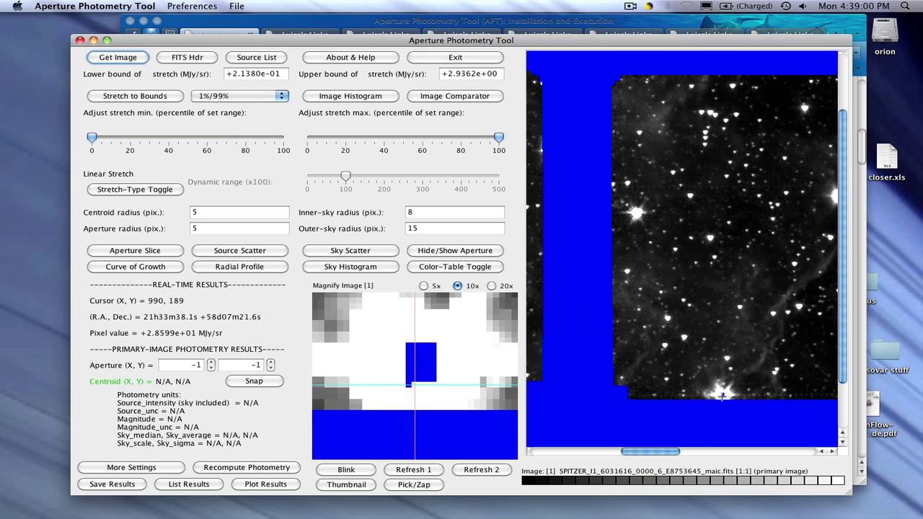
pyautogui.moveTo(676, 454); pyautogui.dragTo(705, 454)
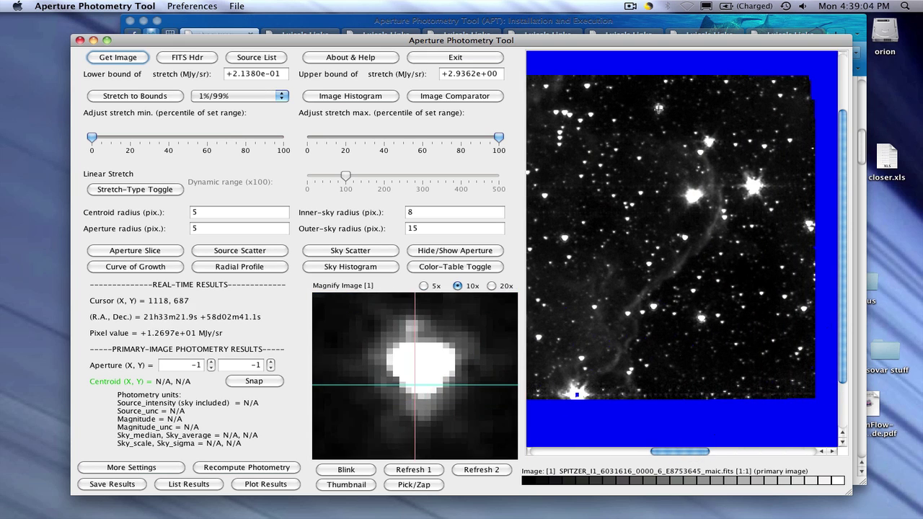
pyautogui.click(639, 157)
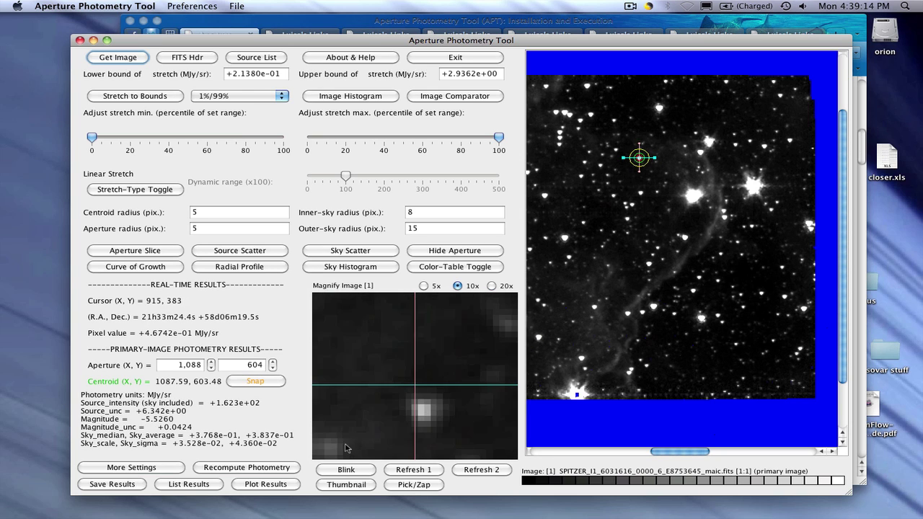
pyautogui.click(272, 386)
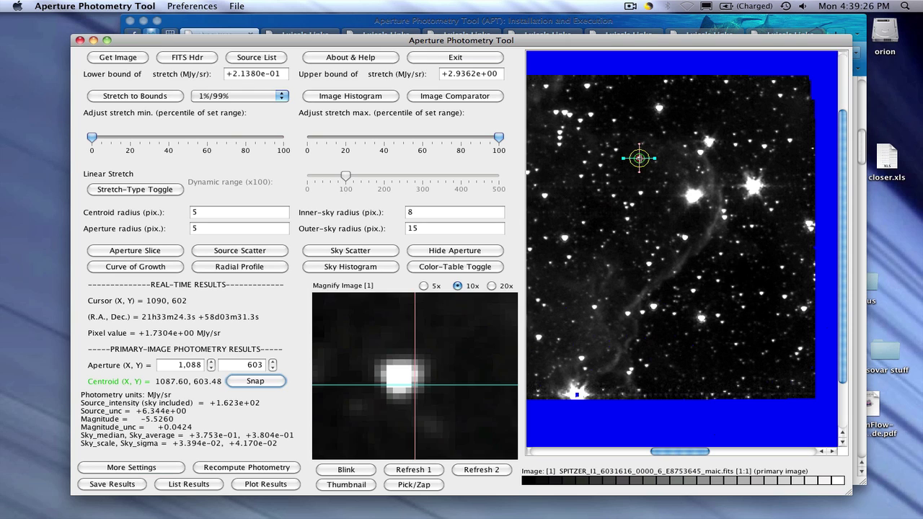
# Step: View the primary-image thumbnail to examine the whole mosaic, and close it
pyautogui.click(346, 485)
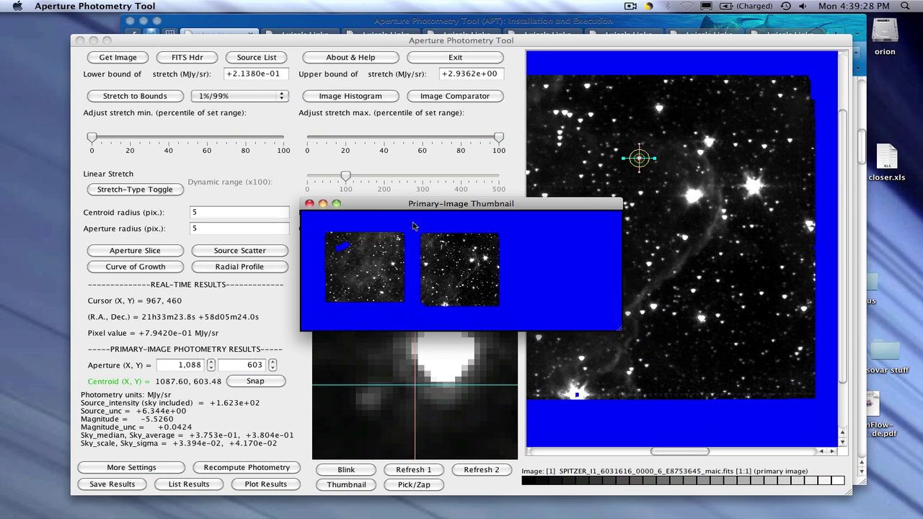
pyautogui.click(310, 204)
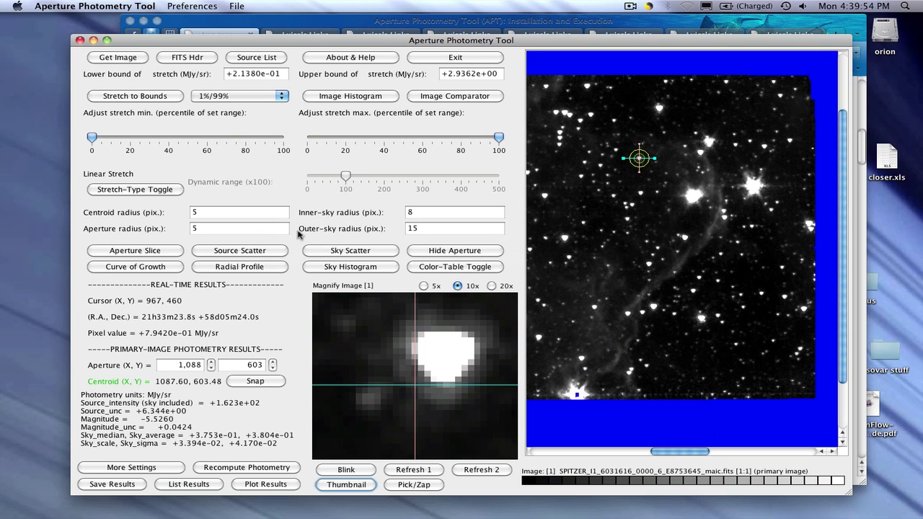
# Step: Set the aperture radius to 6 pixels, the inner-sky radius to 6 and the outer-sky radius to 14
pyautogui.click(240, 216)
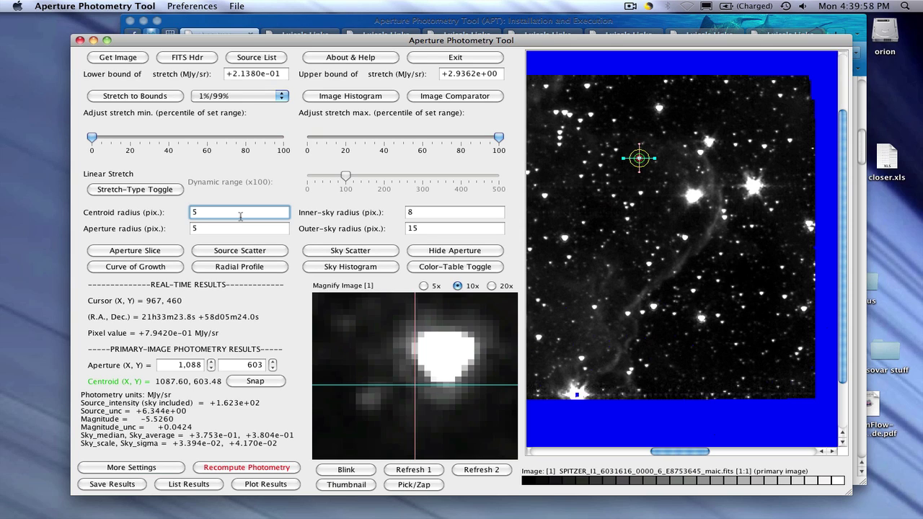
pyautogui.click(232, 229)
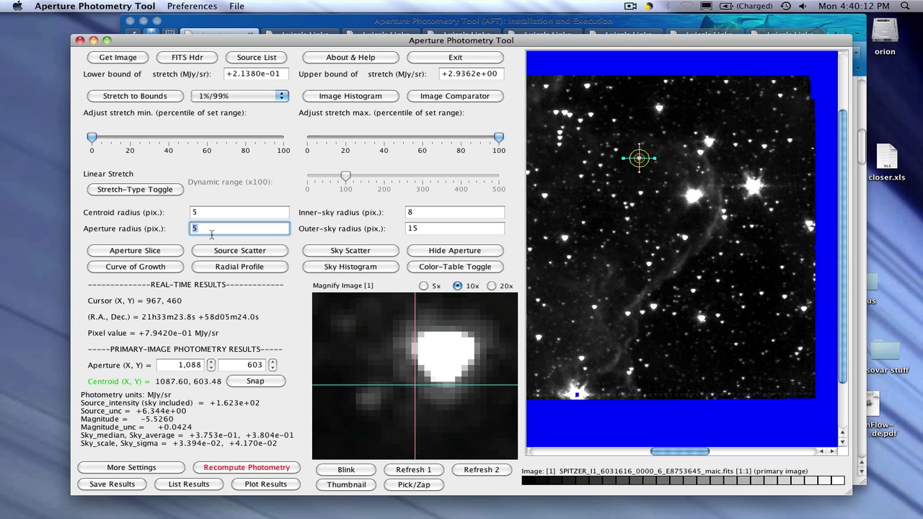
pyautogui.write('6')
pyautogui.click(415, 212)
pyautogui.click(416, 228)
pyautogui.write('14')
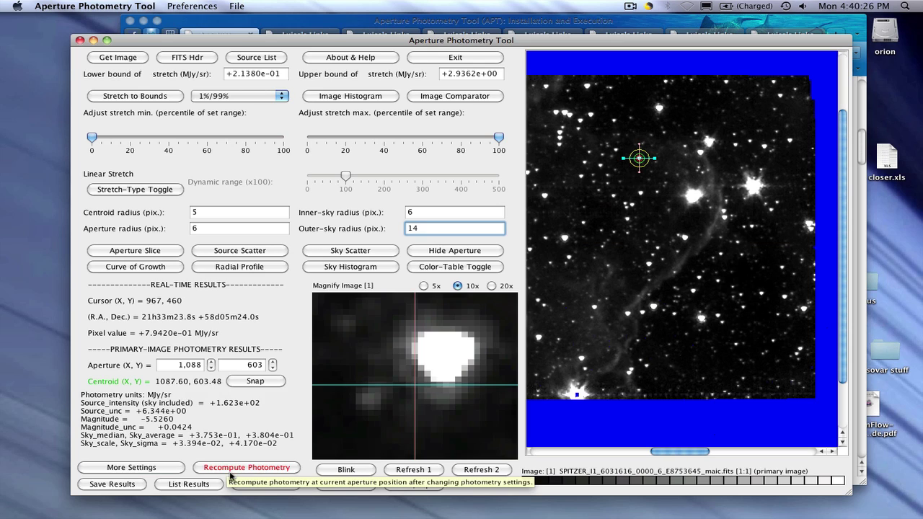
# Step: Recompute the photometry with the new aperture and sky radii, and examine the star's aperture slice plot before closing it
pyautogui.click(273, 467)
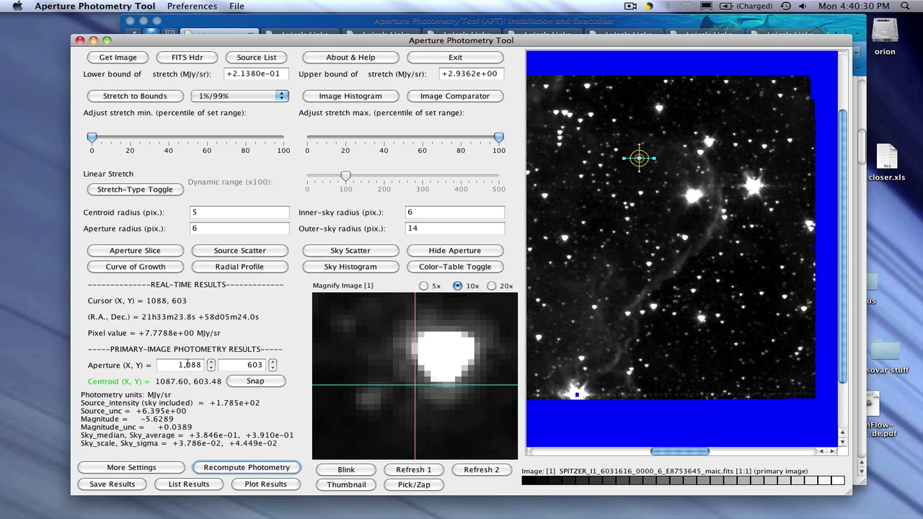
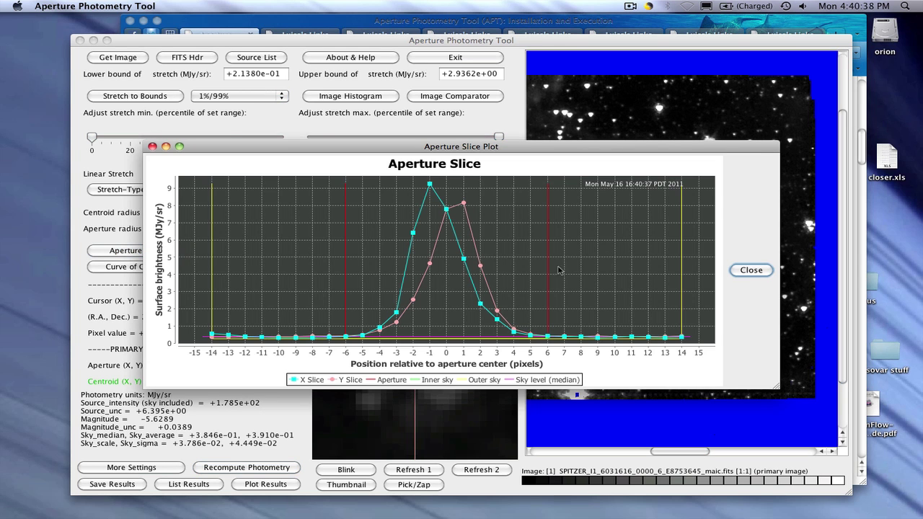
pyautogui.moveTo(698, 146); pyautogui.dragTo(687, 191)
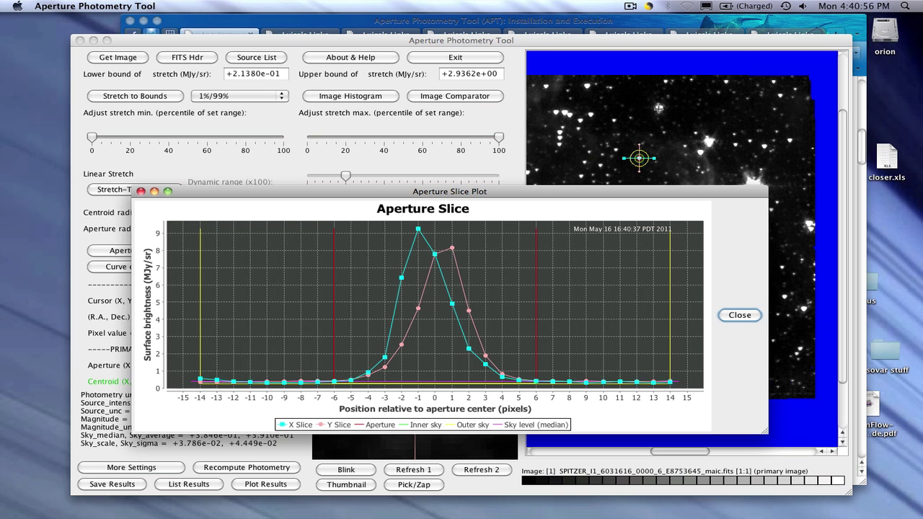
pyautogui.click(739, 316)
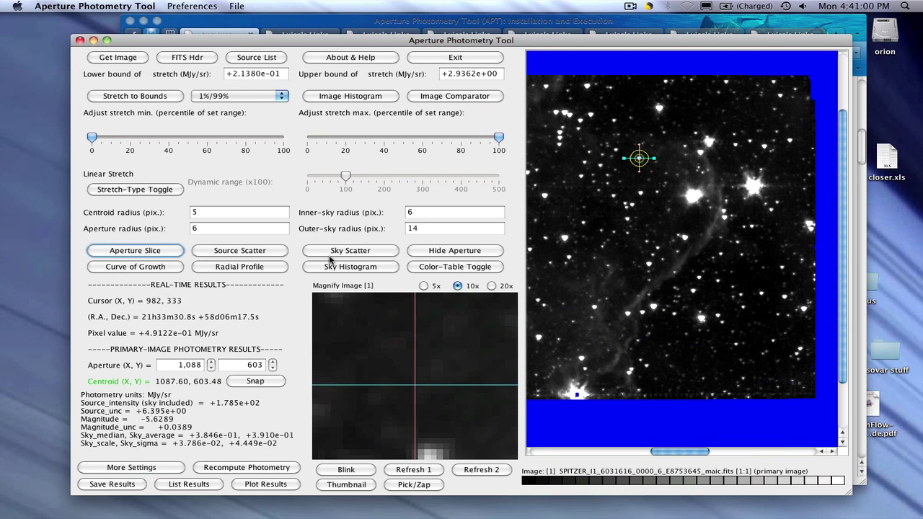
# Step: Examine the star's source scatter, sky scatter and sky histogram plots in turn, closing each one
pyautogui.click(263, 255)
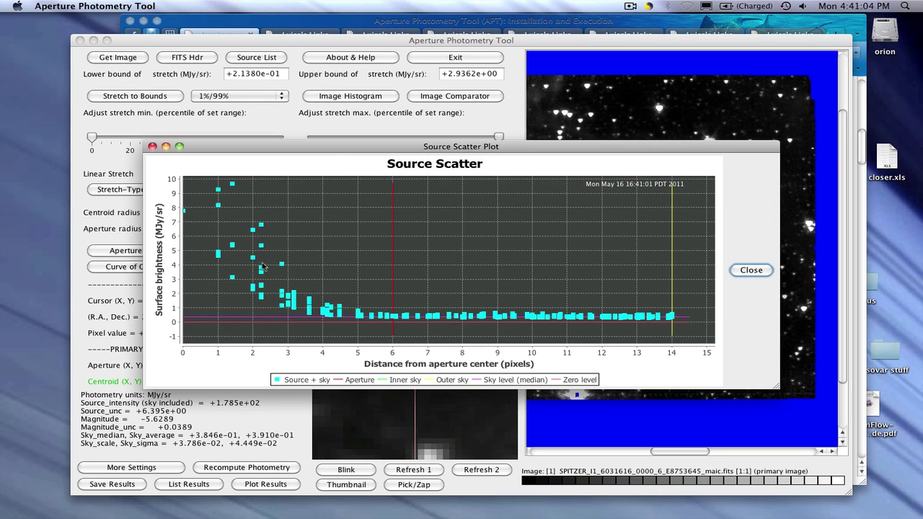
pyautogui.click(751, 270)
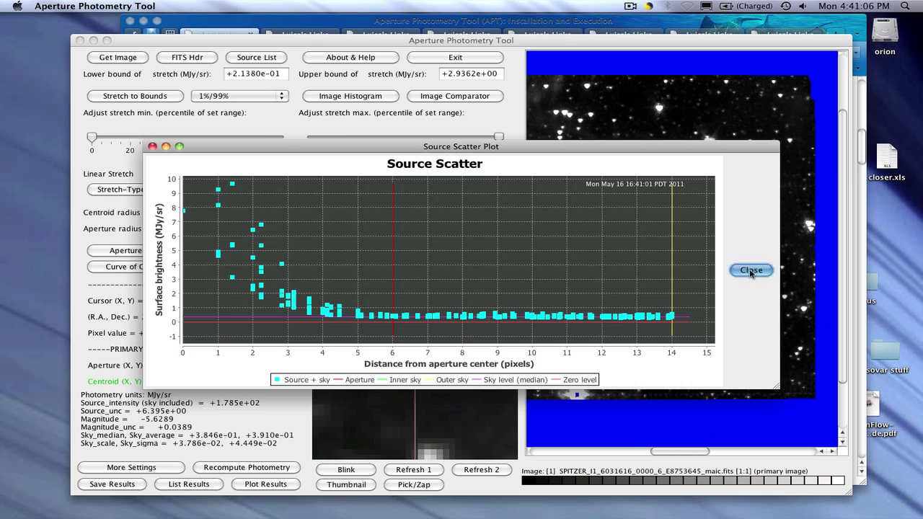
pyautogui.click(362, 251)
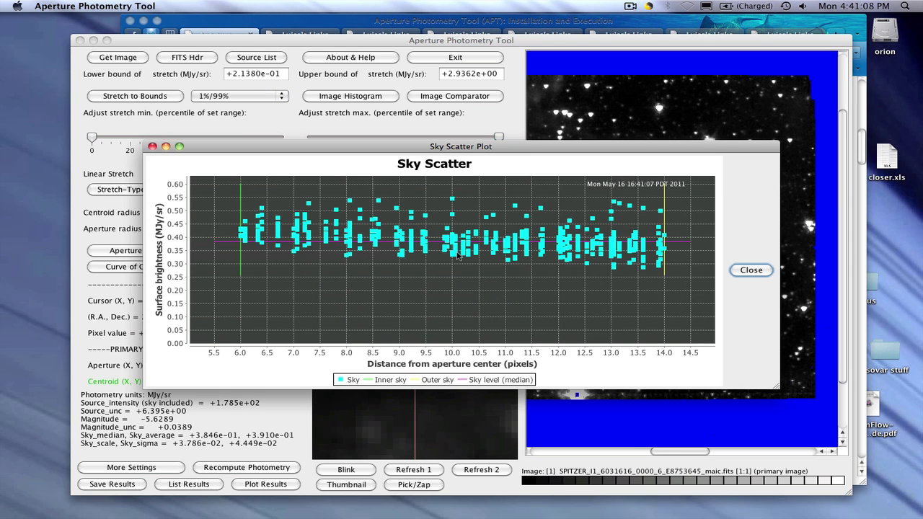
pyautogui.click(751, 269)
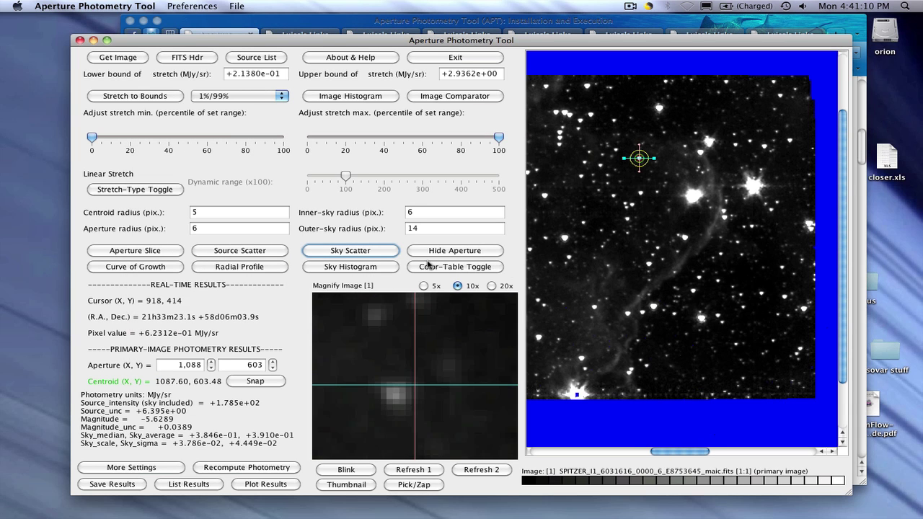
pyautogui.click(349, 271)
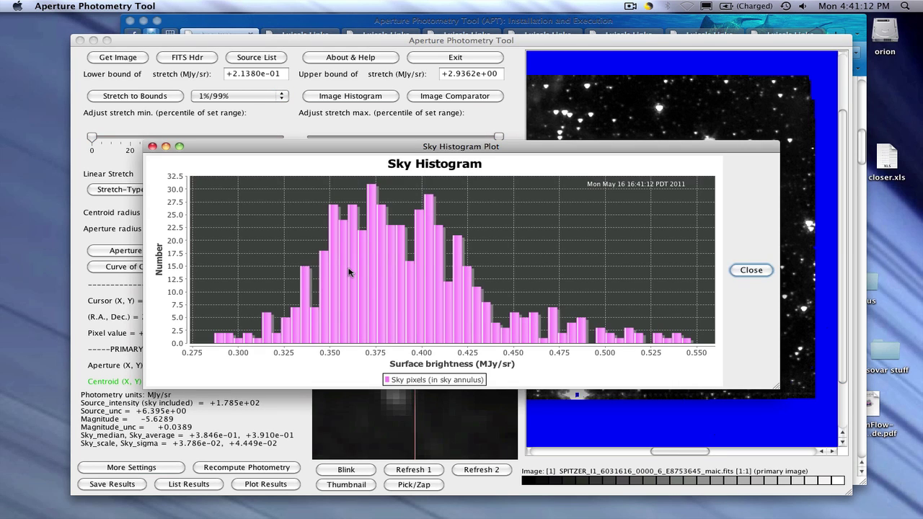
pyautogui.click(751, 271)
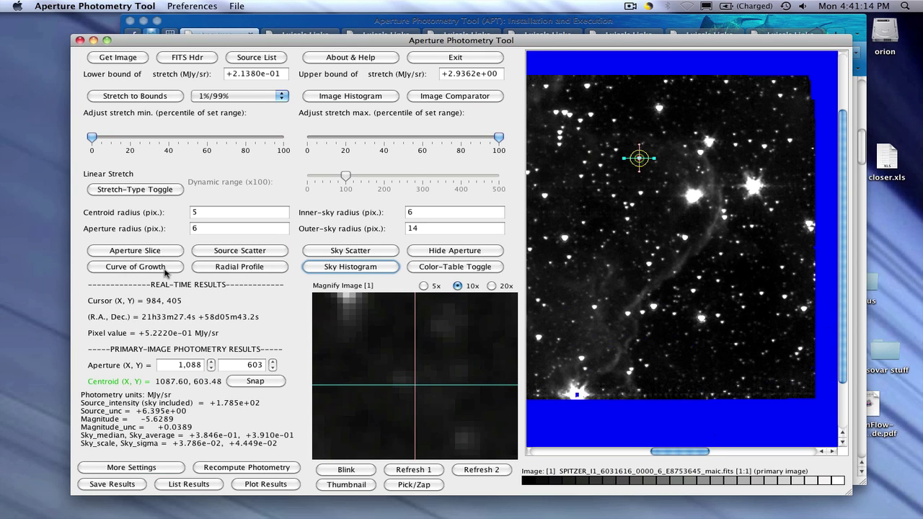
# Step: Examine the star's curve of growth and radial profile without sky subtraction, closing each plot
pyautogui.click(164, 268)
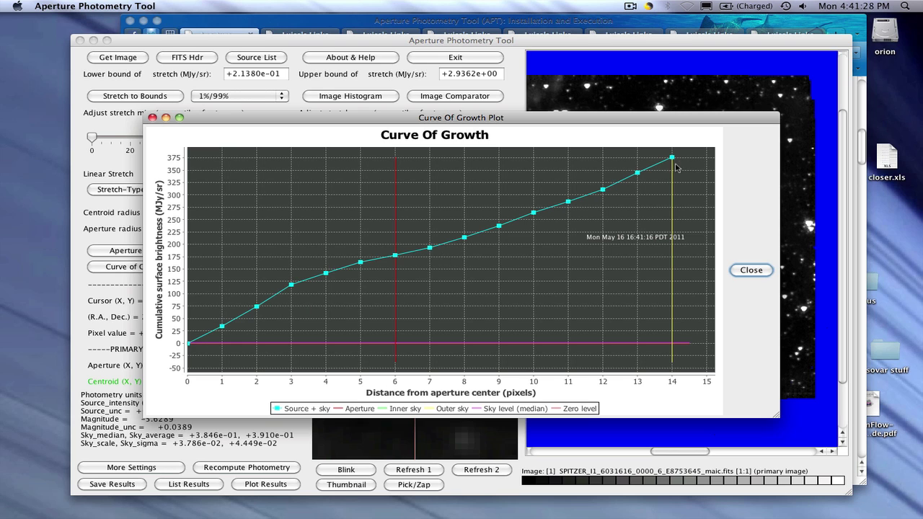
pyautogui.click(751, 271)
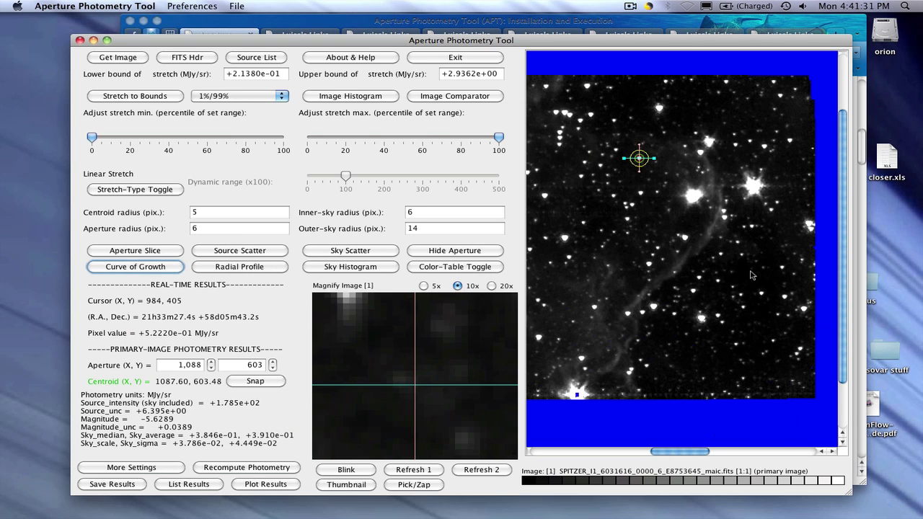
pyautogui.click(274, 269)
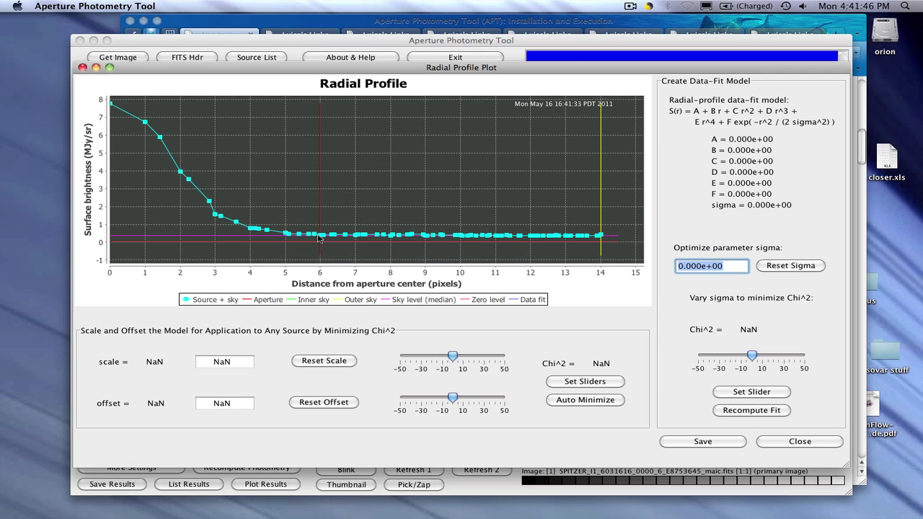
pyautogui.click(822, 442)
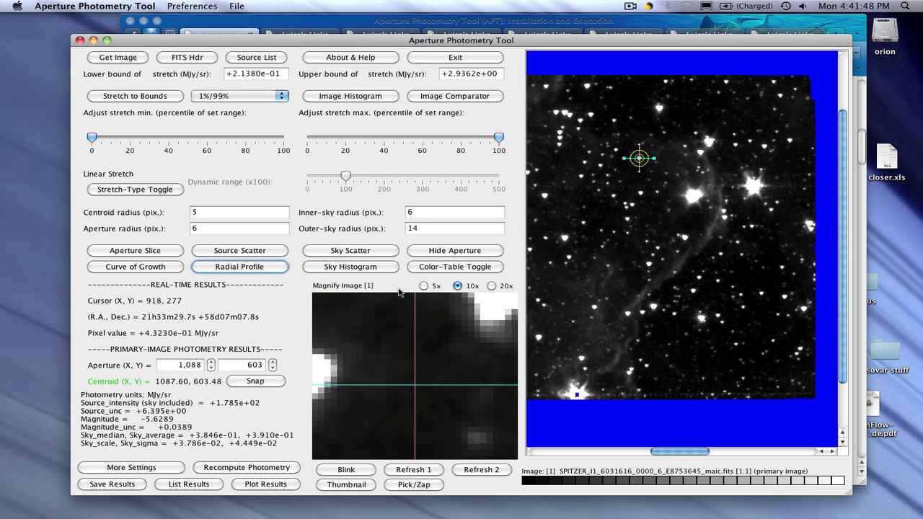
# Step: Apply Model B (sky-median subtraction) as the sky algorithm and recompute the photometry
pyautogui.click(141, 470)
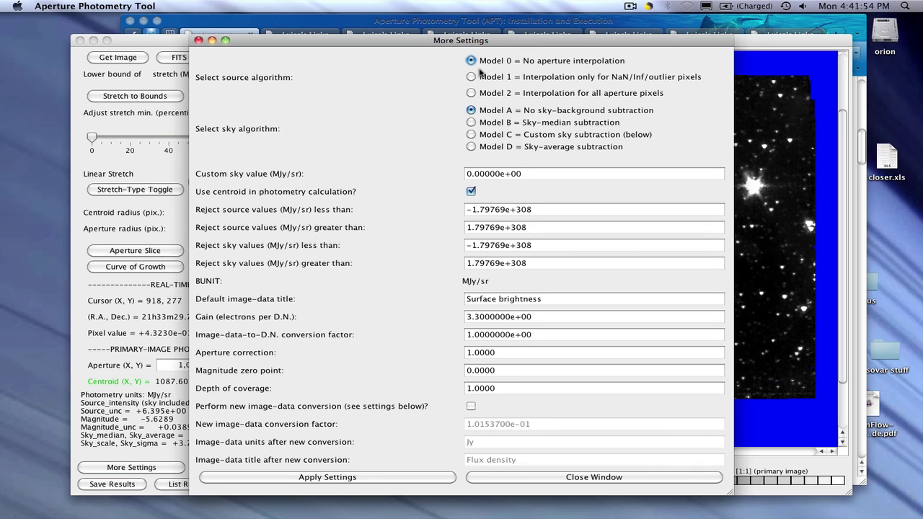
pyautogui.click(473, 123)
pyautogui.click(343, 477)
pyautogui.click(481, 478)
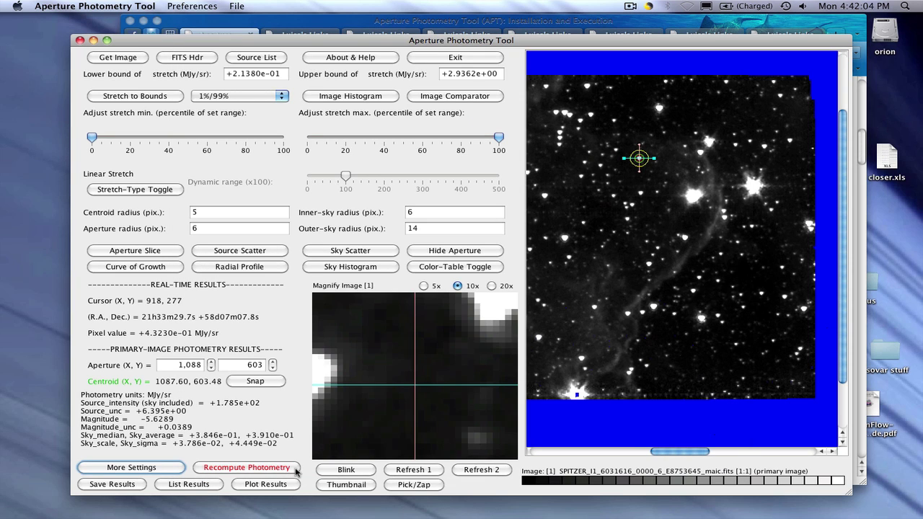
pyautogui.click(295, 469)
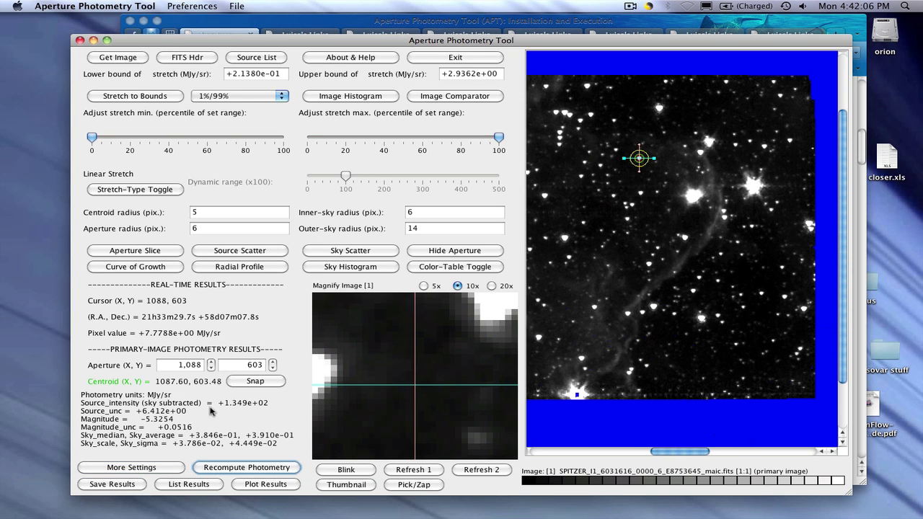
# Step: Examine the sky-subtracted curve of growth and the sky scatter plot, closing each one
pyautogui.click(171, 270)
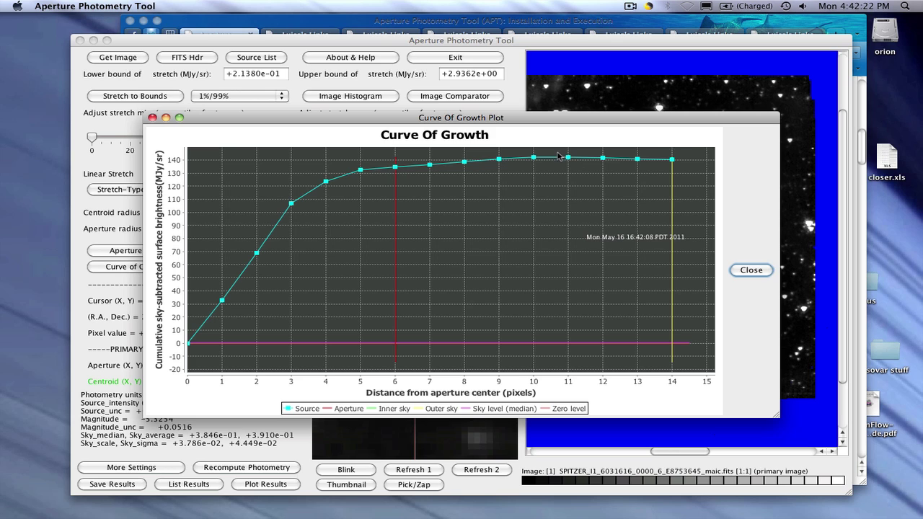
pyautogui.click(751, 269)
pyautogui.click(385, 249)
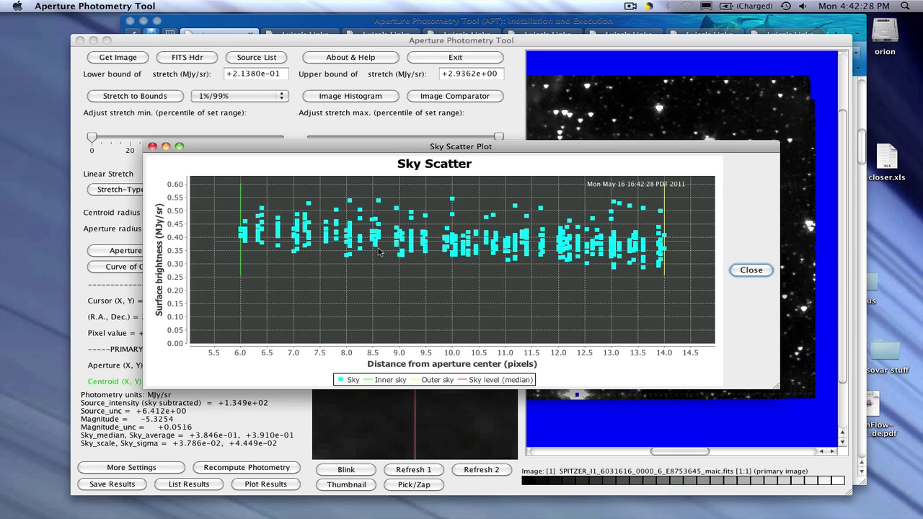
pyautogui.click(758, 273)
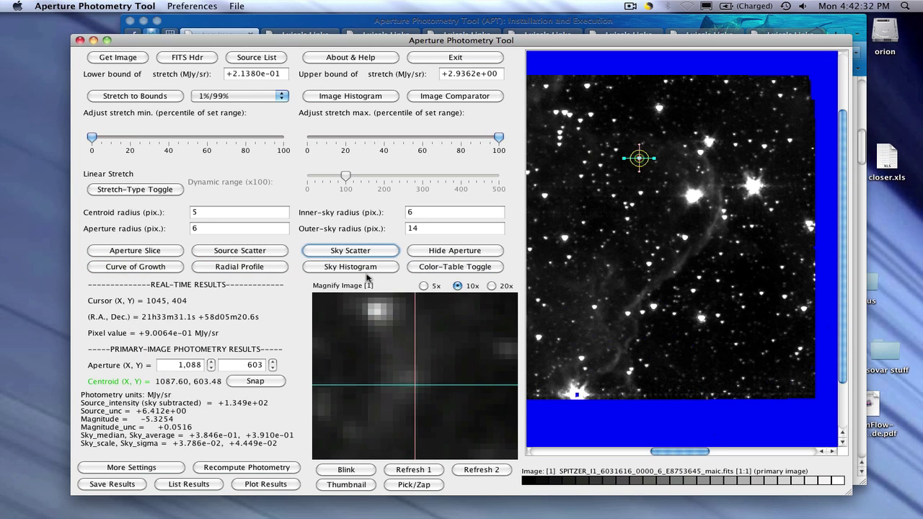
# Step: Check the sky histogram and the sky-subtracted radial profile of the star, closing both plots
pyautogui.click(365, 269)
pyautogui.click(754, 270)
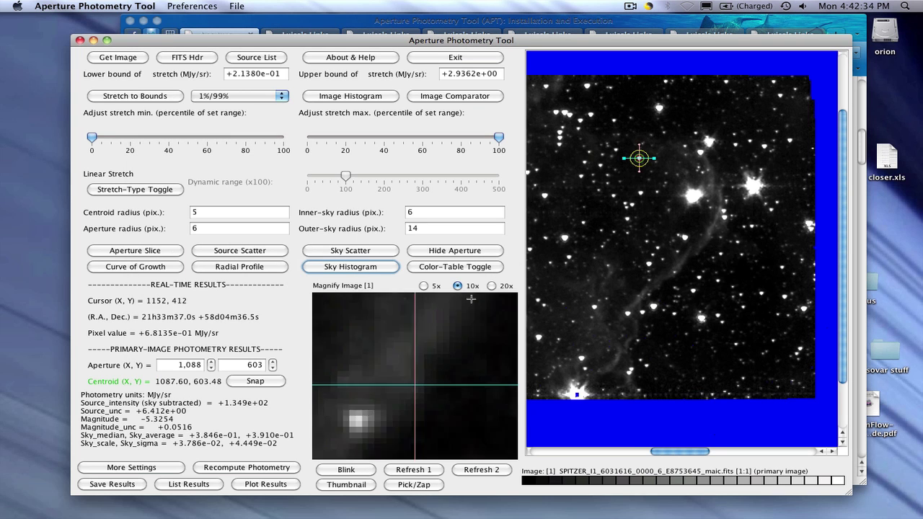
pyautogui.click(249, 268)
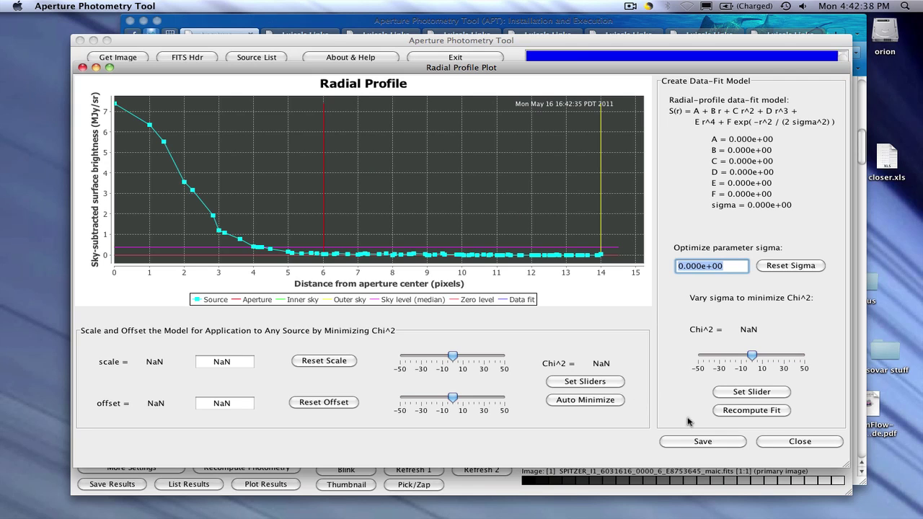
pyautogui.click(787, 443)
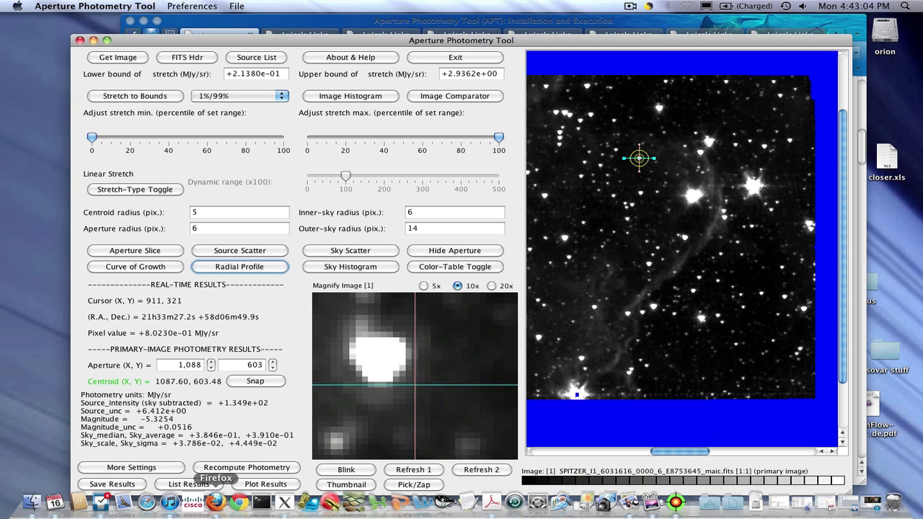
# Step: Switch to Firefox, return to the "Doing photometry" wiki section, and open the Units page at the image conversion cookbook, Method One
pyautogui.click(215, 505)
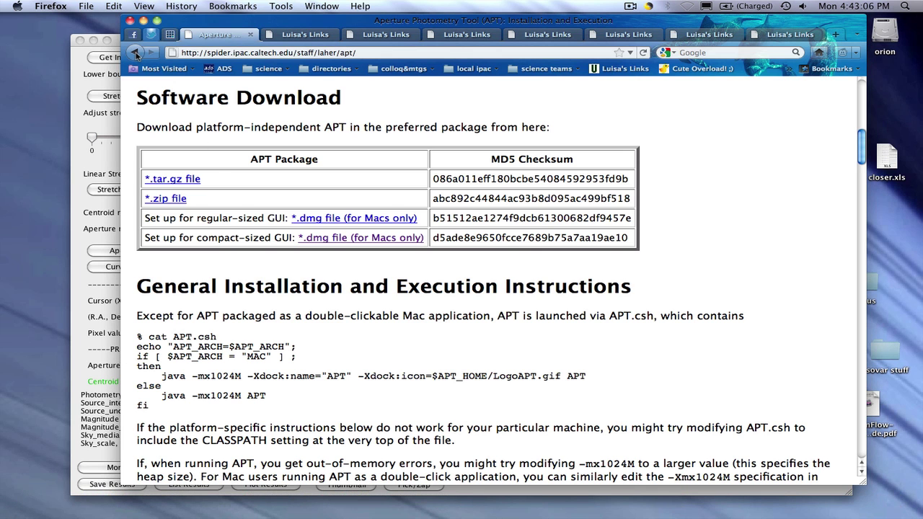
pyautogui.click(134, 54)
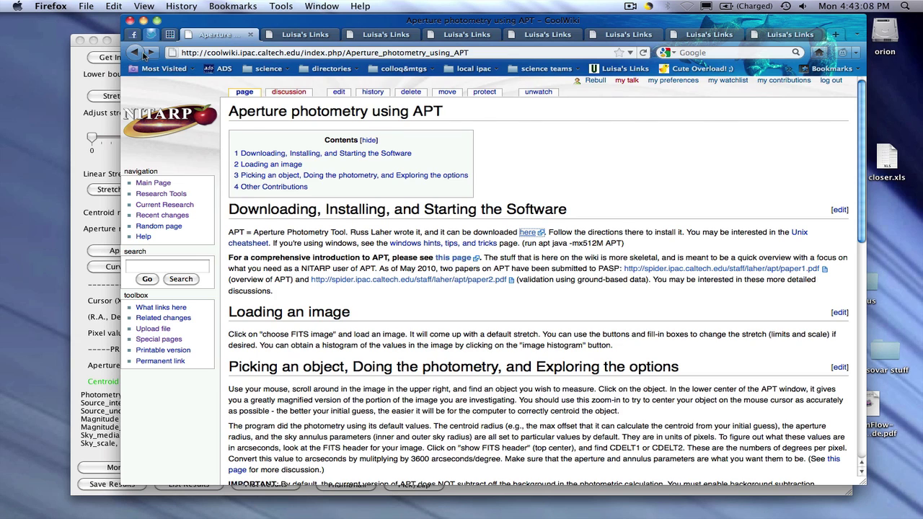
pyautogui.click(135, 54)
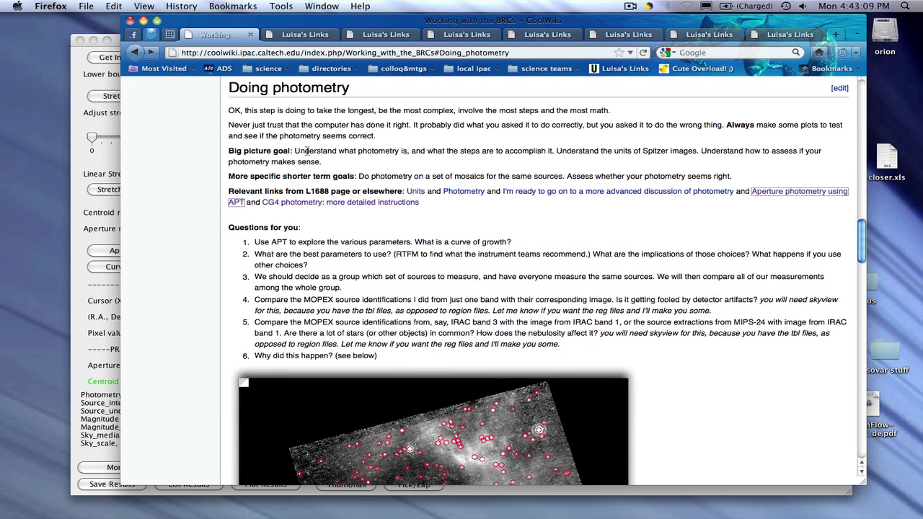
pyautogui.click(416, 194)
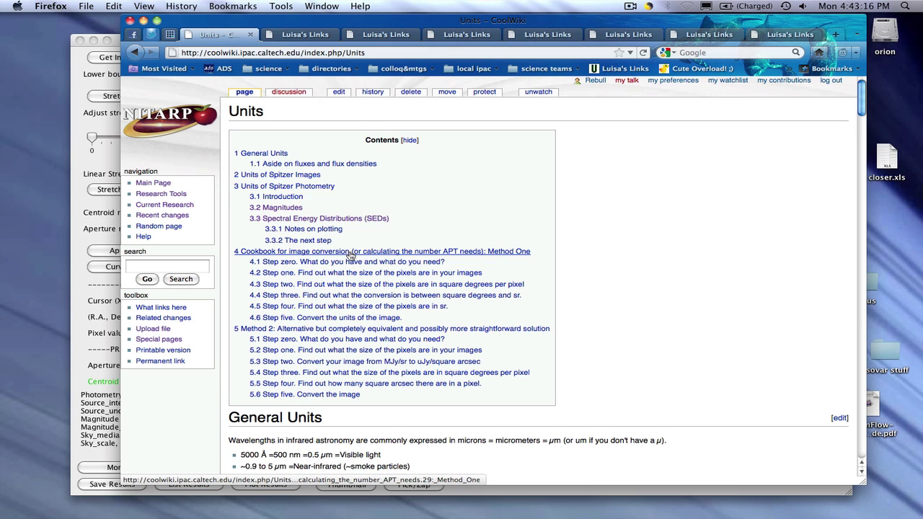
pyautogui.click(351, 251)
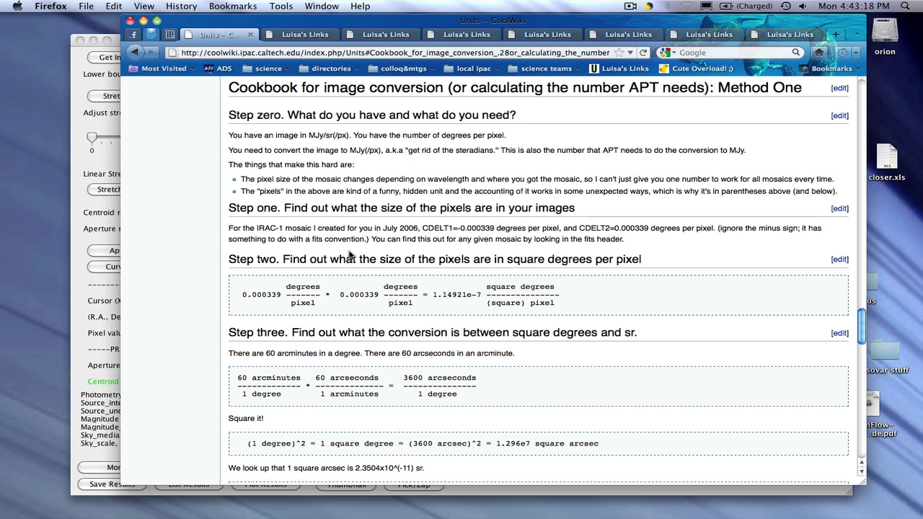
# Step: Launch Excel with a blank workbook, and move the browser window with the conversion steps aside to reach the worksheet
pyautogui.moveTo(235, 502)
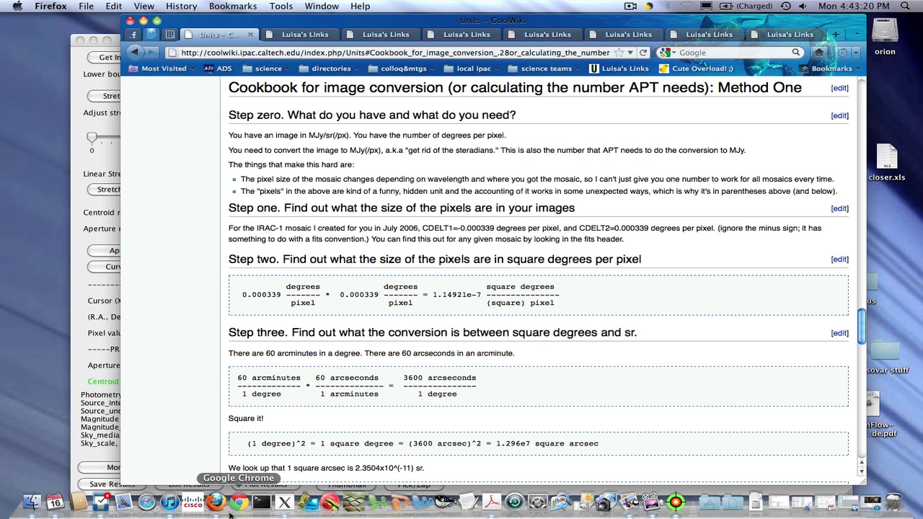
pyautogui.click(383, 508)
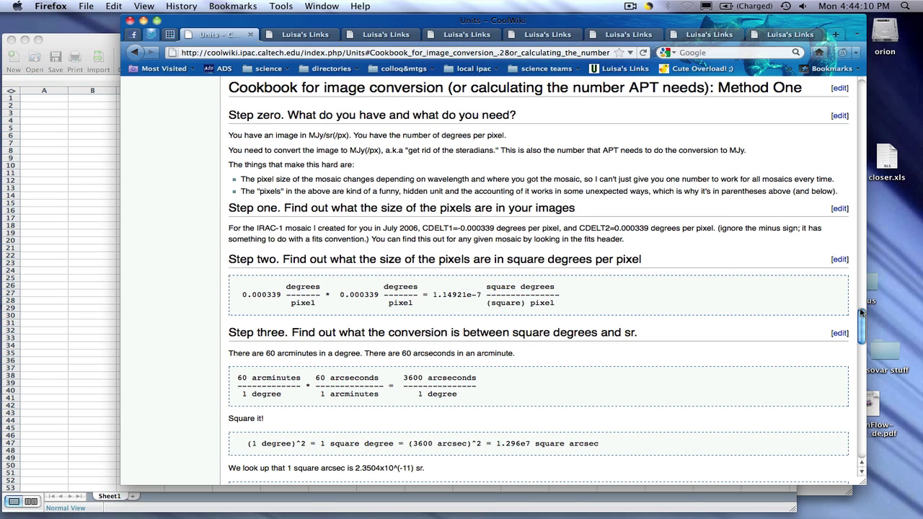
pyautogui.moveTo(862, 318); pyautogui.dragTo(862, 335)
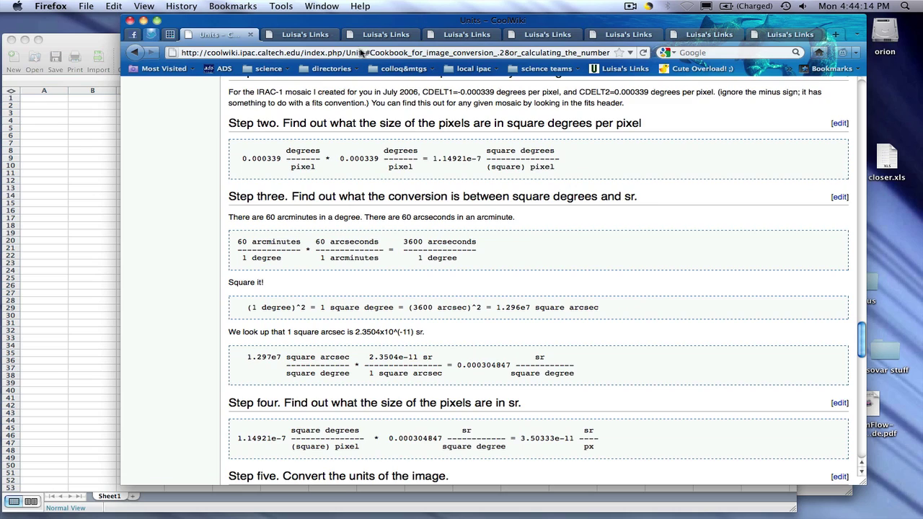
pyautogui.moveTo(320, 21); pyautogui.dragTo(520, 57)
pyautogui.click(315, 53)
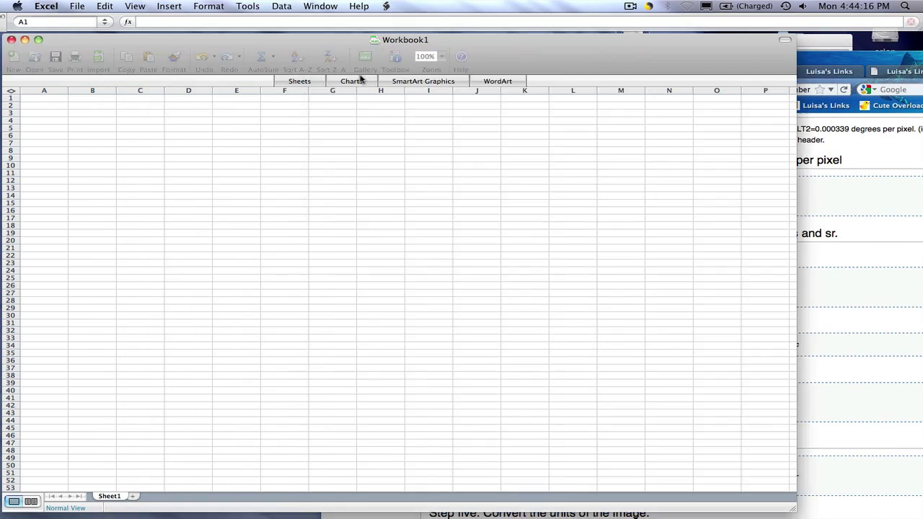
# Step: Switch to Aperture Photometry Tool, open the mosaic's FITS header, and bring the Units cookbook page in Firefox back to the front
pyautogui.click(225, 45)
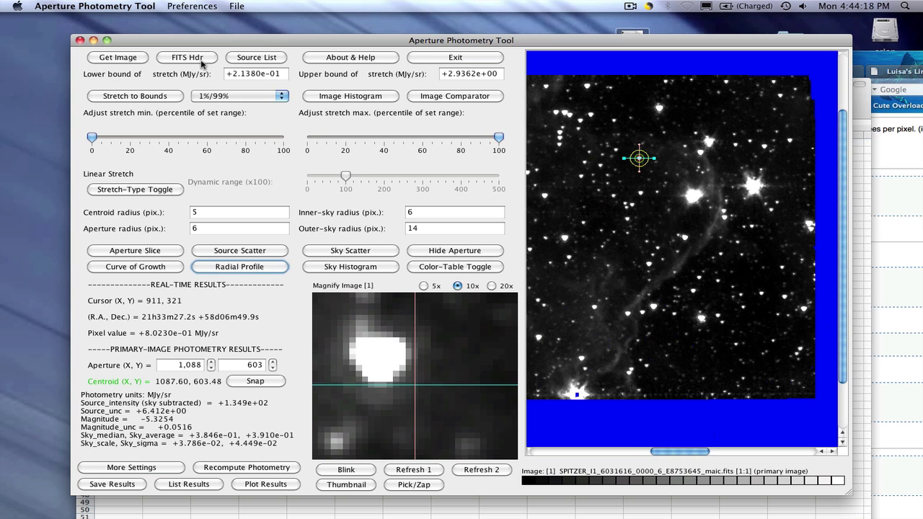
pyautogui.click(204, 61)
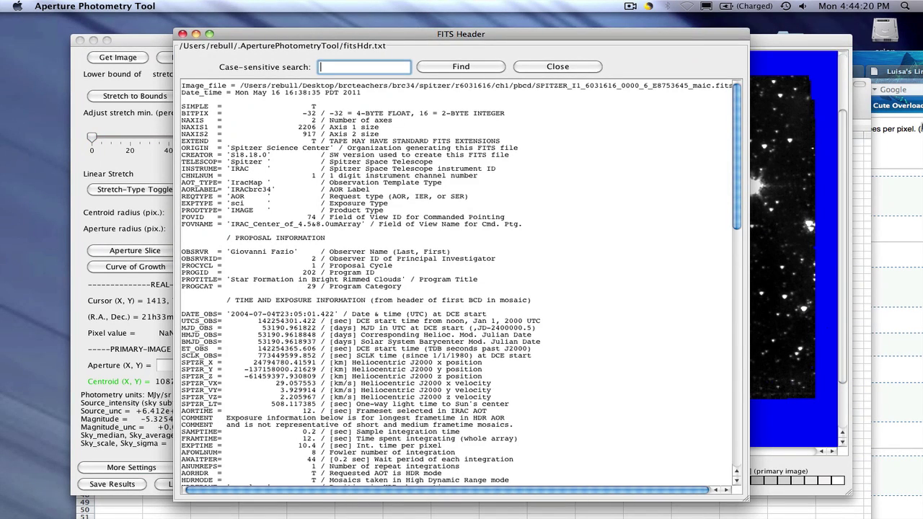
pyautogui.click(893, 161)
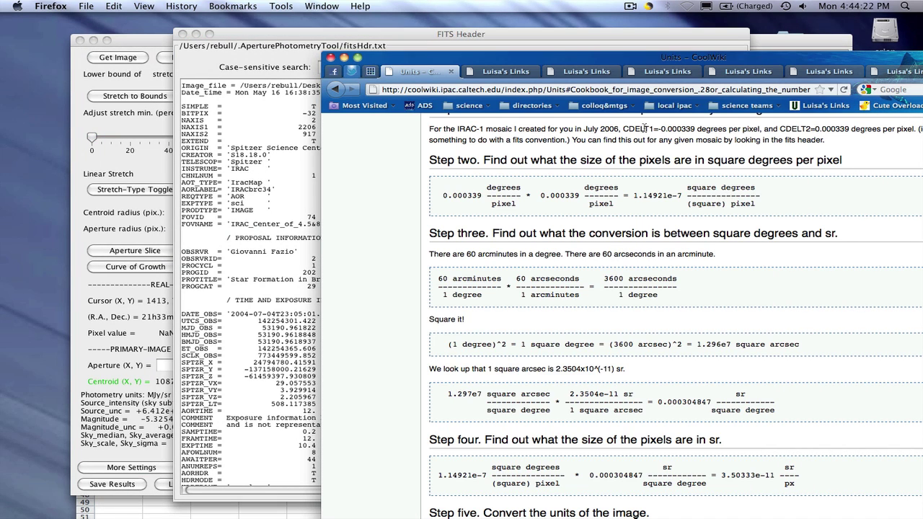
# Step: Switch to the FITS Header window of Aperture Photometry Tool and search the header for CDELT
pyautogui.click(306, 137)
pyautogui.click(337, 65)
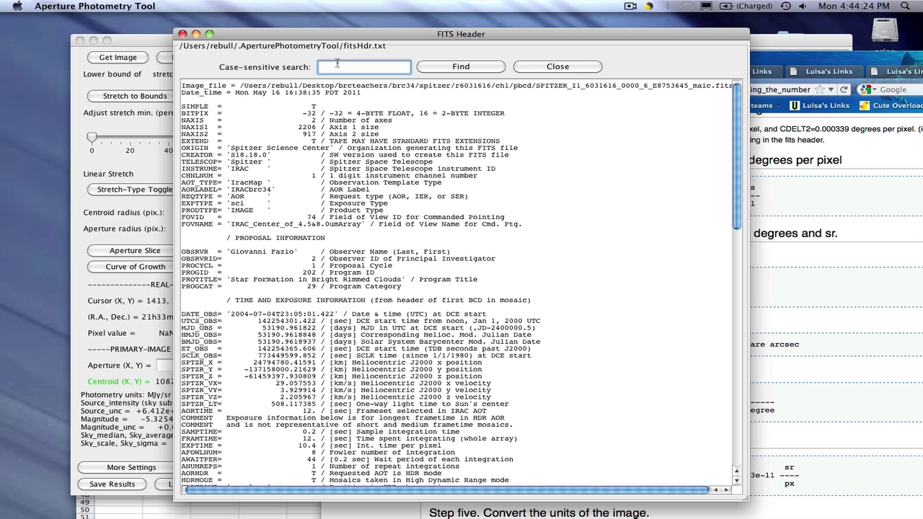
pyautogui.write('CDELT')
pyautogui.click(480, 68)
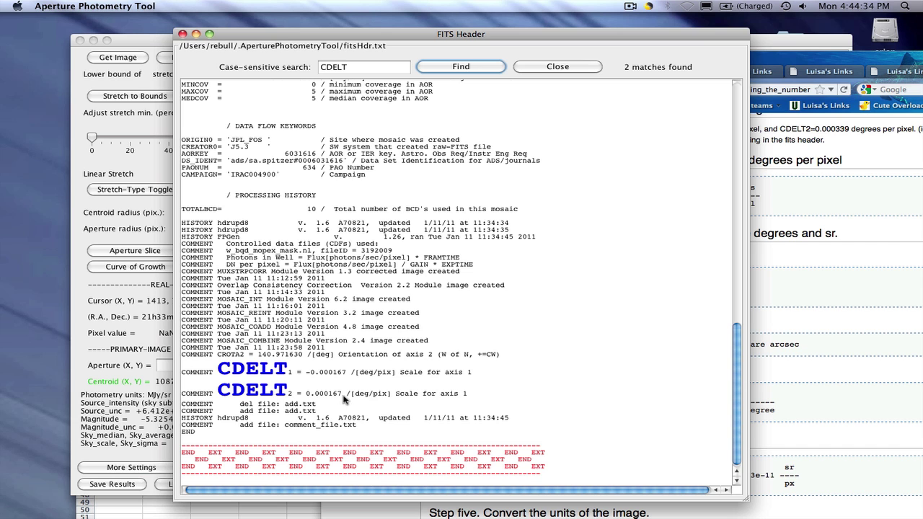
# Step: Move the FITS Header window aside, switch to Excel, and label cell A2 "irac1"
pyautogui.moveTo(244, 34); pyautogui.dragTo(382, 24)
pyautogui.click(230, 512)
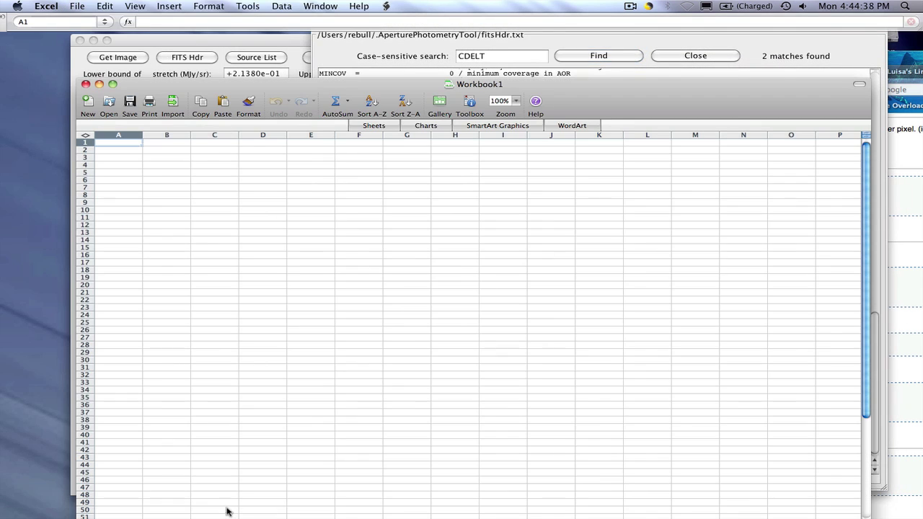
pyautogui.press('Down')
pyautogui.write('irac')
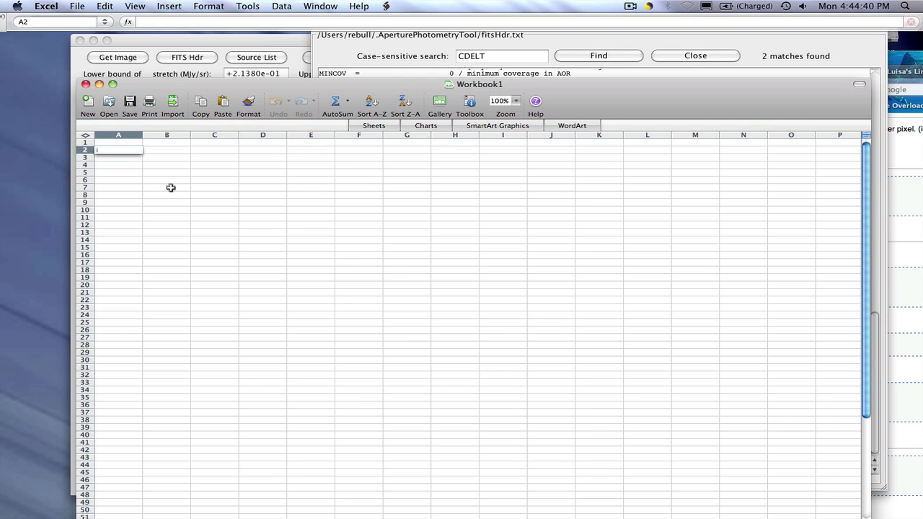
pyautogui.press('Tab')
pyautogui.doubleClick(125, 150)
pyautogui.write('1')
# Step: Enter the column headings "cdelt1" in B1 and "cdelt2" in C1
pyautogui.press('Tab')
pyautogui.press('Up')
pyautogui.write('cdelt12')
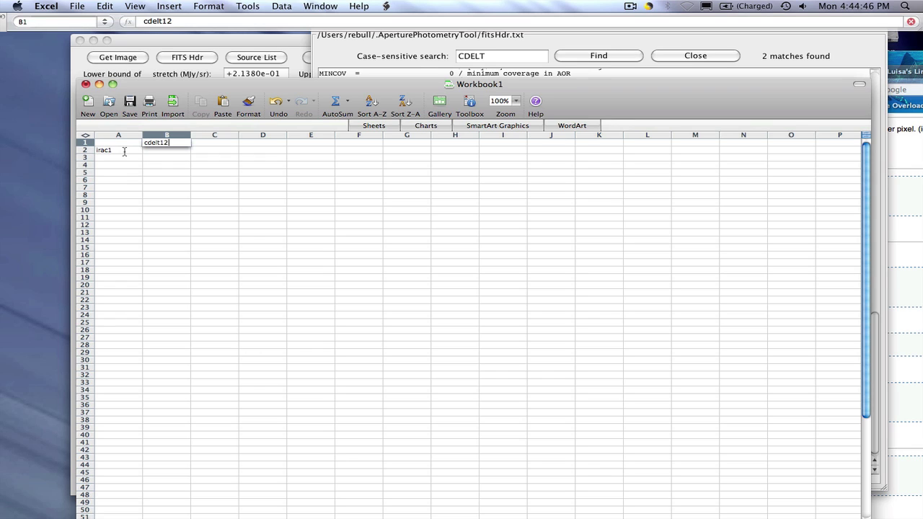
pyautogui.press('BackSpace')
pyautogui.press('Tab')
pyautogui.write('cdelt')
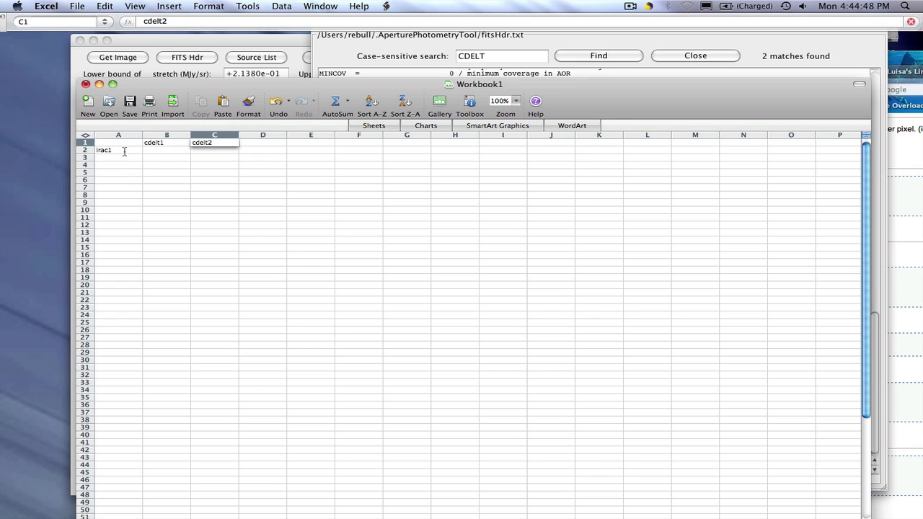
pyautogui.write('2')
pyautogui.press('Return')
# Step: Copy the CDELT1 value 0.000167, without its minus sign, from the FITS header into Excel cells B2 and C2, and make C2 match the sheet's formatting
pyautogui.click(421, 42)
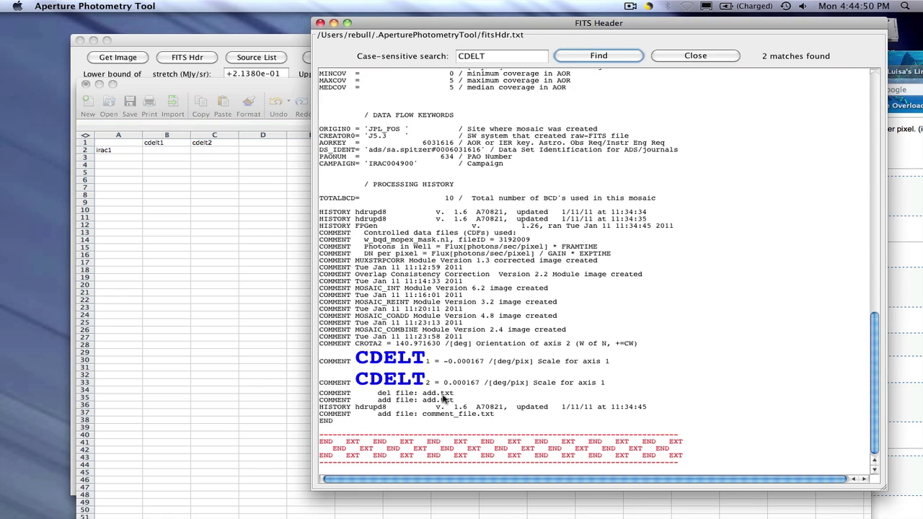
pyautogui.moveTo(448, 361); pyautogui.dragTo(489, 365)
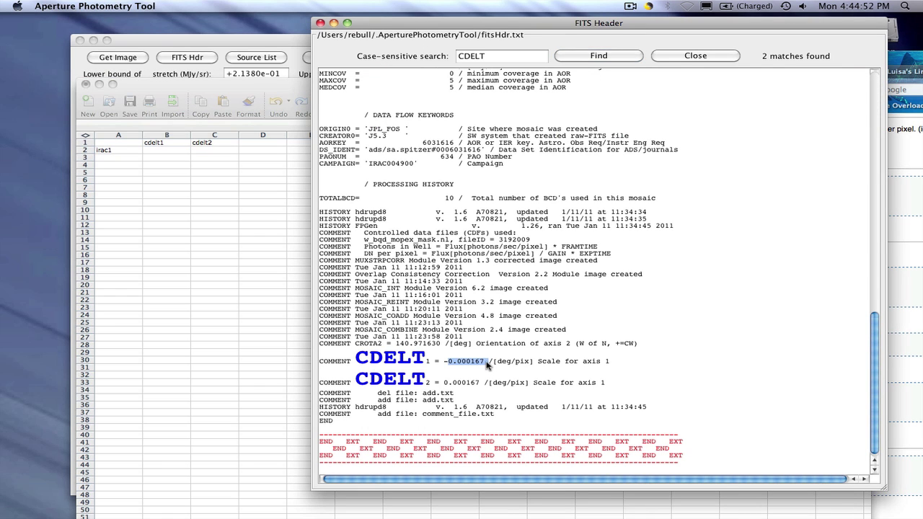
pyautogui.press('super+c')
pyautogui.click(171, 300)
pyautogui.press('super+v')
pyautogui.click(224, 148)
pyautogui.press('super+v')
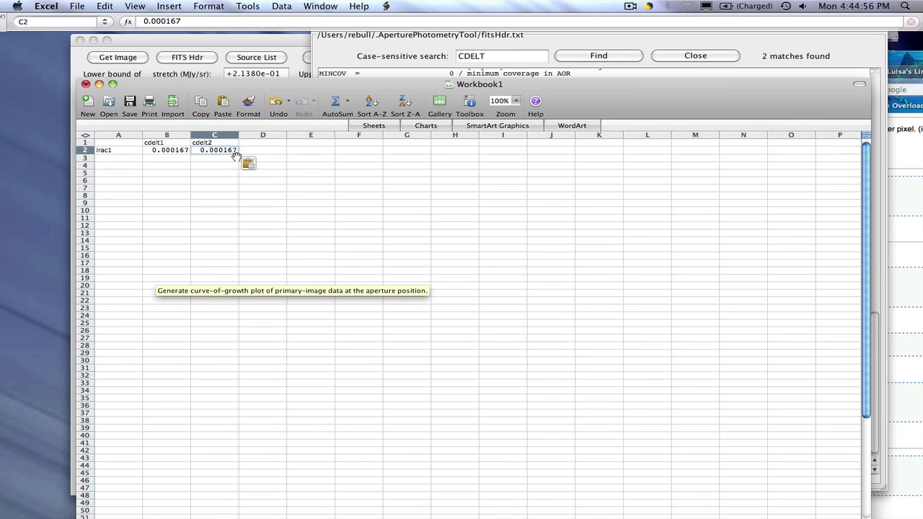
pyautogui.click(241, 159)
pyautogui.click(247, 164)
pyautogui.click(298, 190)
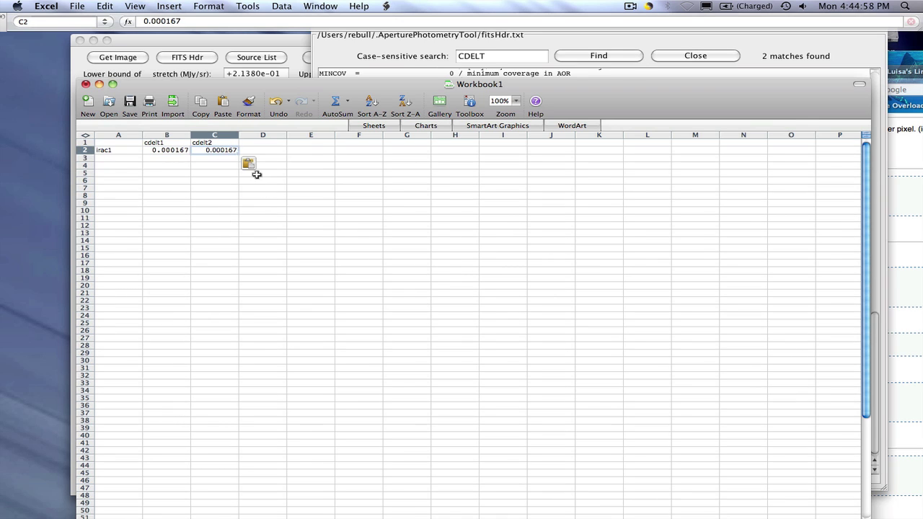
pyautogui.click(185, 149)
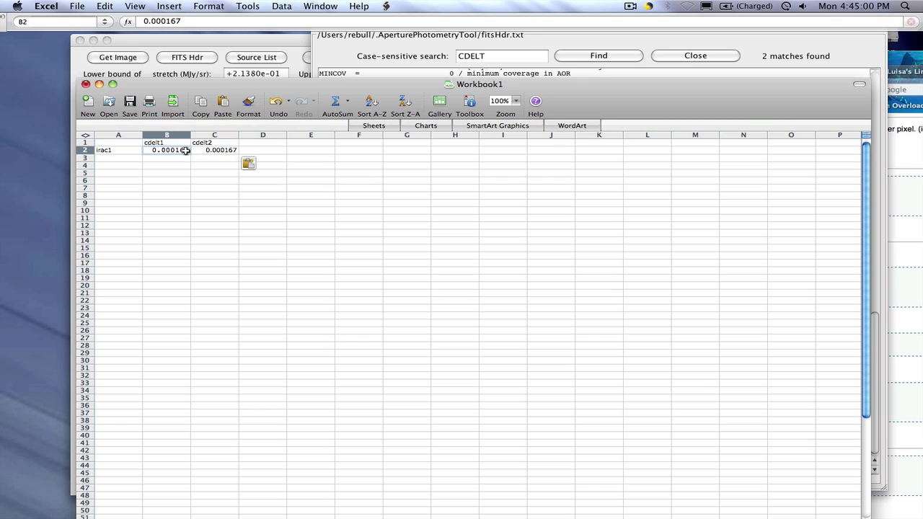
# Step: Extend the heading in C1 to "cdelt2 (deg/px)"
pyautogui.click(235, 142)
pyautogui.doubleClick(228, 142)
pyautogui.write('(deg/px')
pyautogui.press('Return')
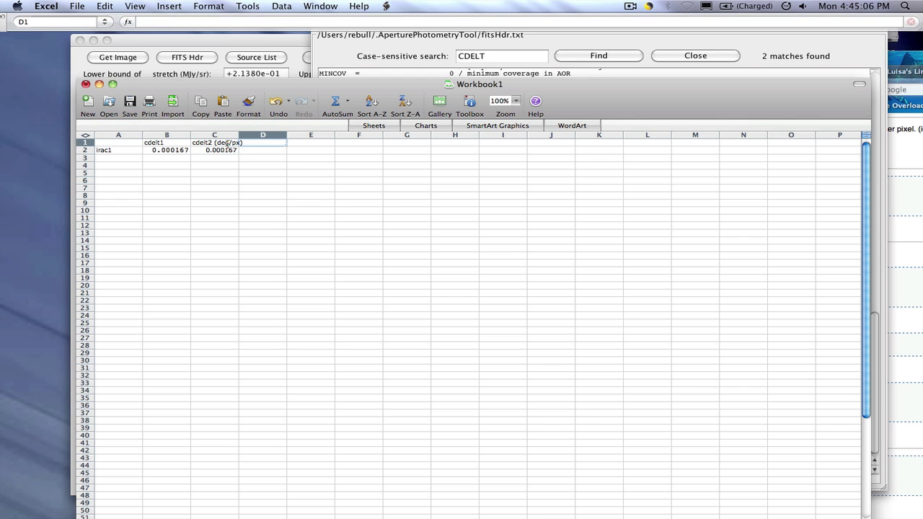
# Step: Close the FITS Header window, move the Aperture Photometry Tool window lower out of the way, and return to the Excel workbook
pyautogui.click(401, 42)
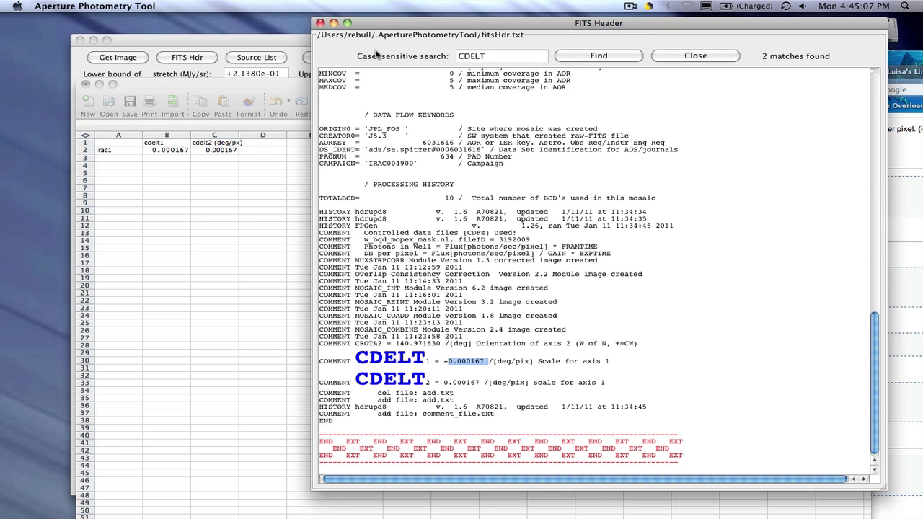
pyautogui.click(320, 23)
pyautogui.click(866, 62)
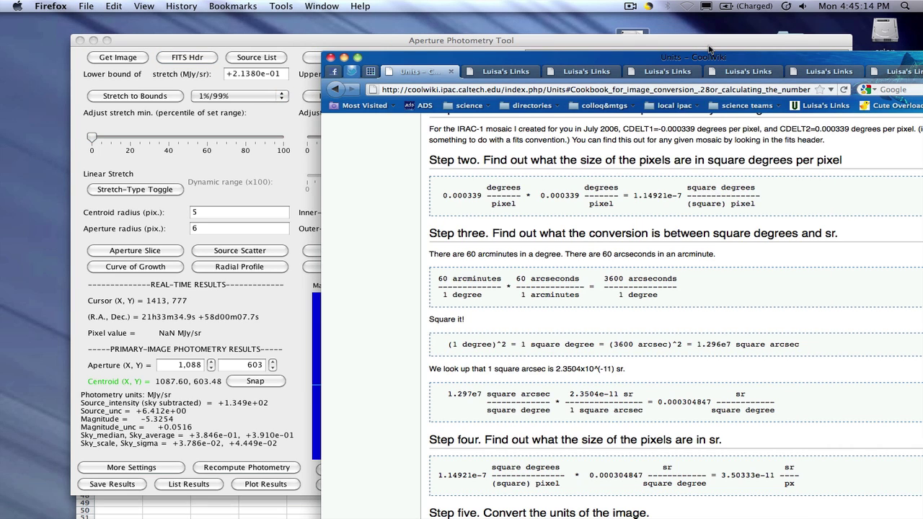
pyautogui.moveTo(688, 46); pyautogui.dragTo(641, 138)
pyautogui.click(285, 93)
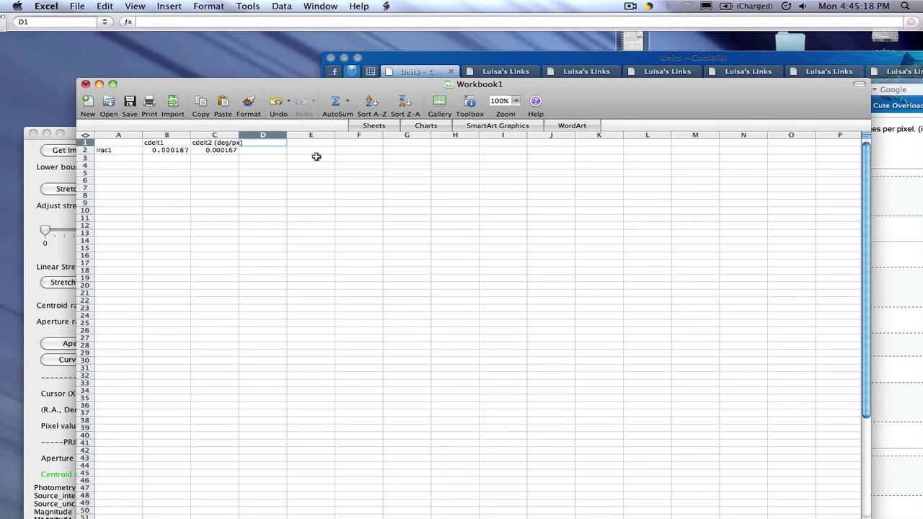
# Step: Add the heading "sq deg/px" in D1 and calculate the pixel area in D2 with =B2*C2
pyautogui.write('sq degp')
pyautogui.write('px')
pyautogui.press('Return')
pyautogui.write('=')
pyautogui.click(170, 149)
pyautogui.click(208, 150)
pyautogui.press('Return')
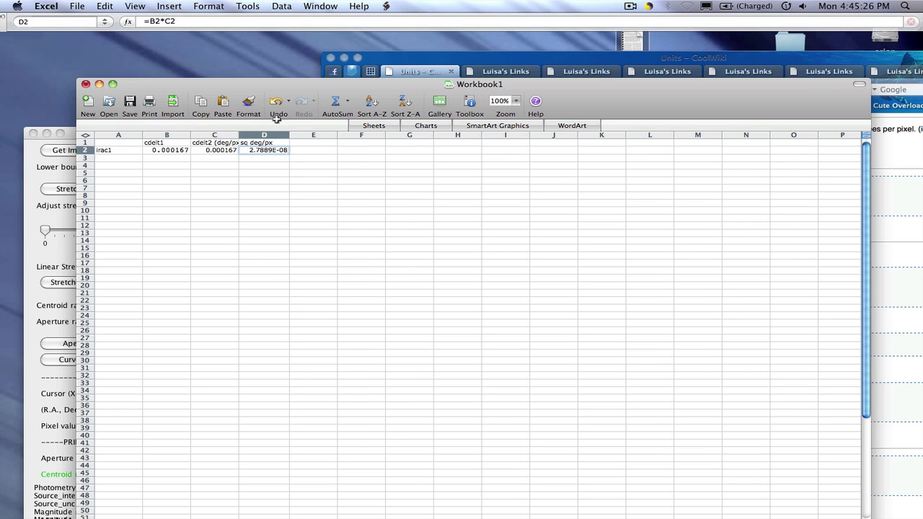
# Step: Move and shrink the workbook window so the sheet sits beside the cookbook, and bring the Units page in Firefox to the front
pyautogui.moveTo(636, 108); pyautogui.dragTo(610, 69)
pyautogui.moveTo(841, 510); pyautogui.dragTo(621, 296)
pyautogui.click(869, 314)
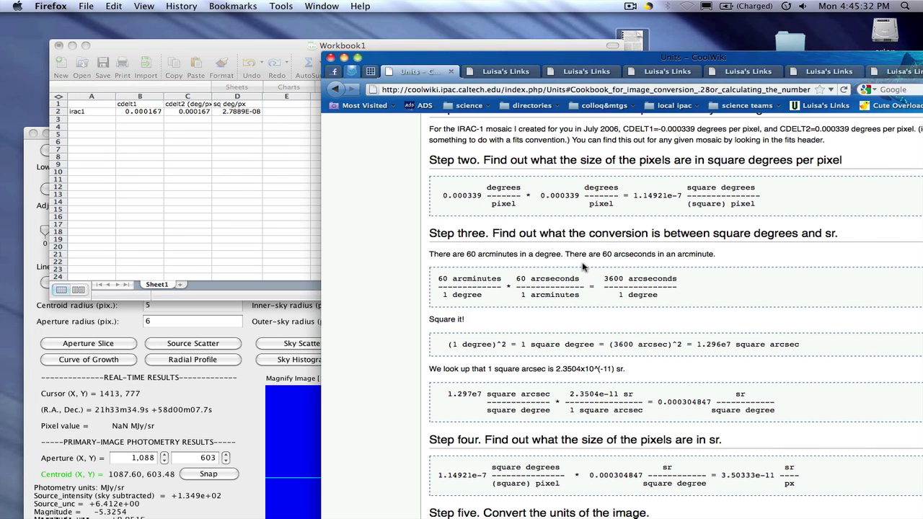
# Step: Read cookbook steps three and four on converting square degrees to steradians and finding the pixel size in sr
pyautogui.scroll(-2, 629, 296)
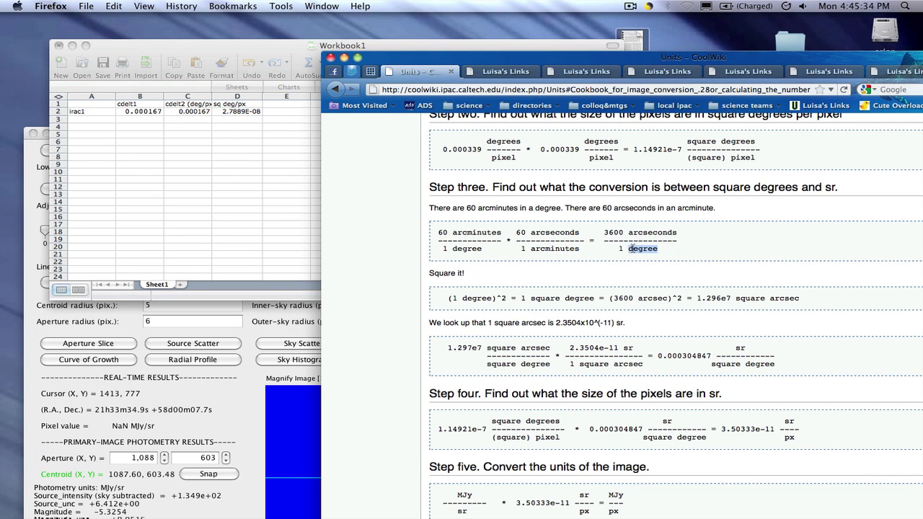
pyautogui.moveTo(628, 250); pyautogui.dragTo(685, 239)
pyautogui.scroll(-3, 685, 240)
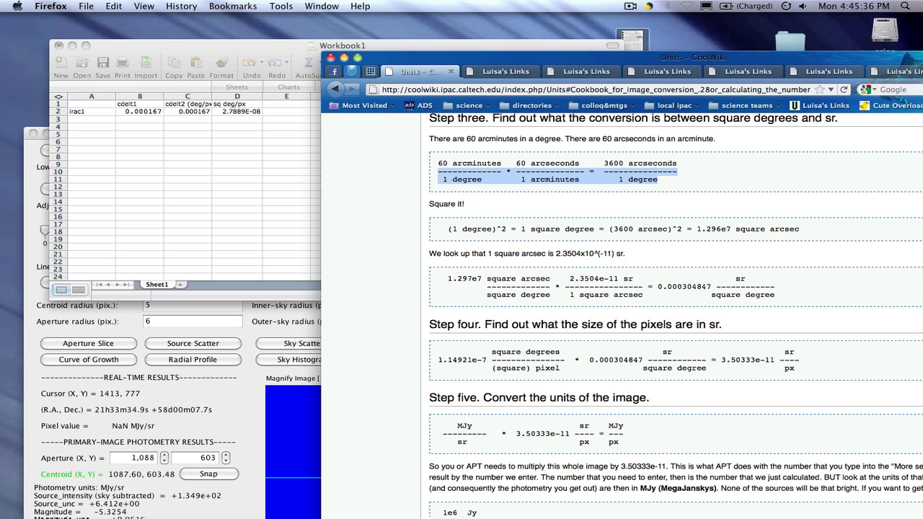
pyautogui.click(730, 164)
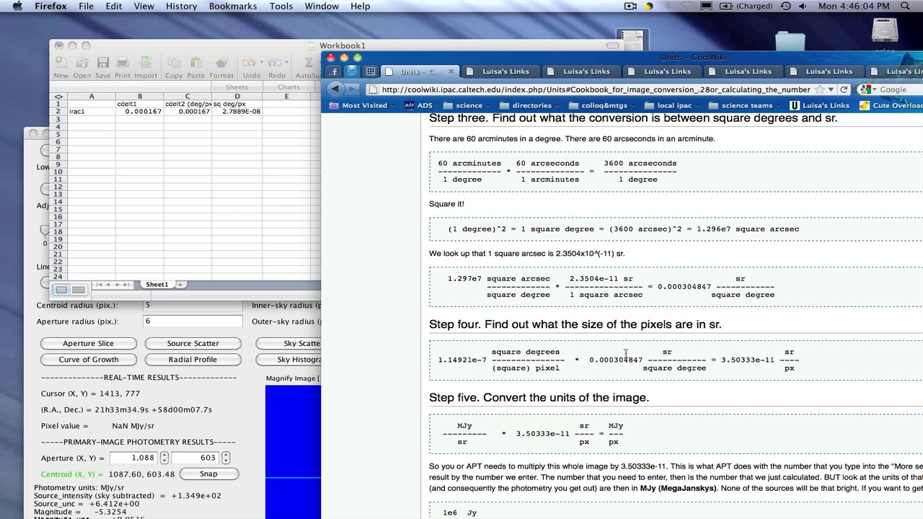
# Step: In Excel, add the heading "sr/px" in E1 and calculate E2 with =D2*0.000304847
pyautogui.click(289, 138)
pyautogui.click(278, 105)
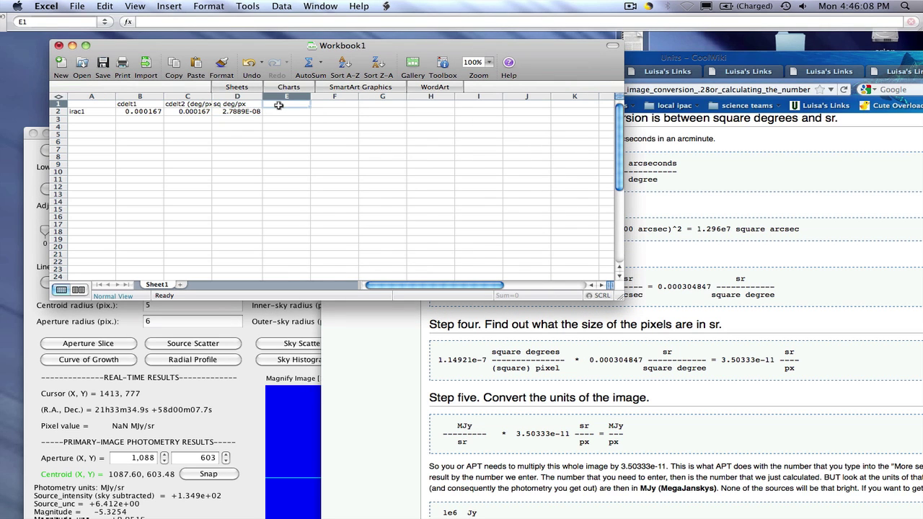
pyautogui.write('sr/px')
pyautogui.press('Return')
pyautogui.write('=')
pyautogui.click(249, 112)
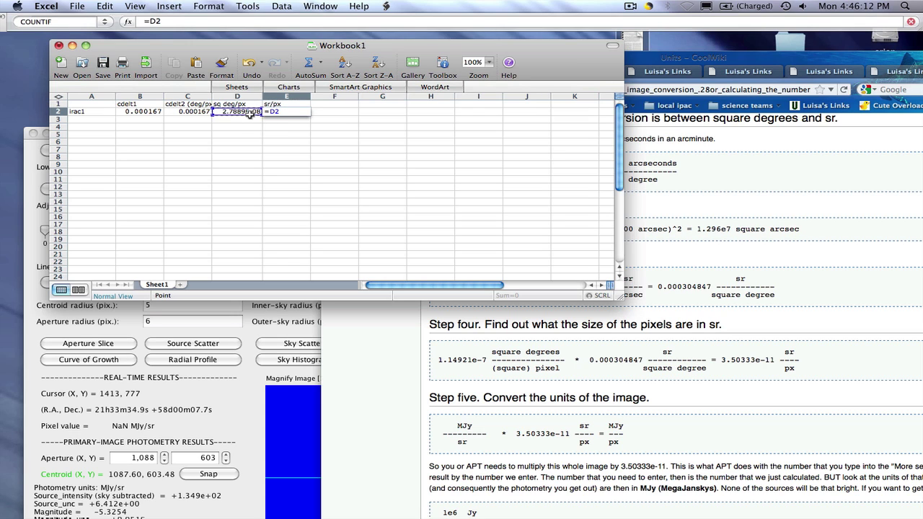
pyautogui.write('*0.00030')
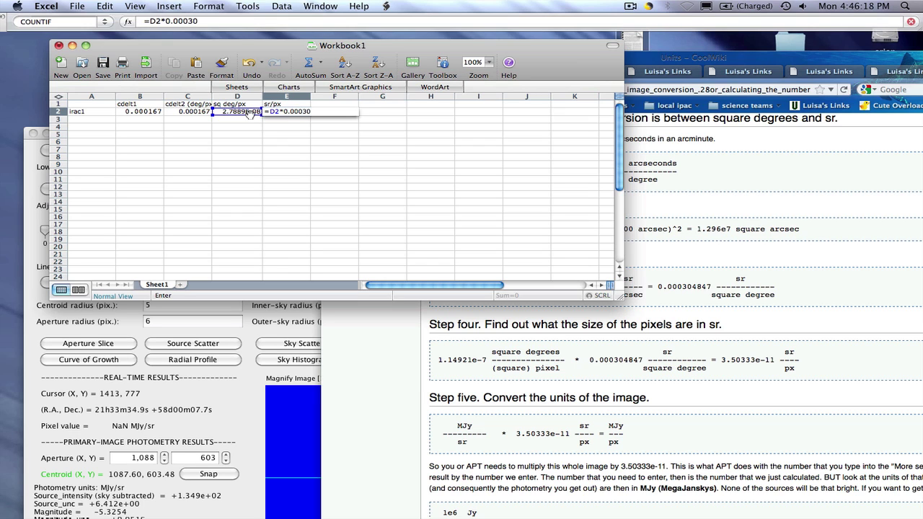
pyautogui.write('4847')
pyautogui.press('Return')
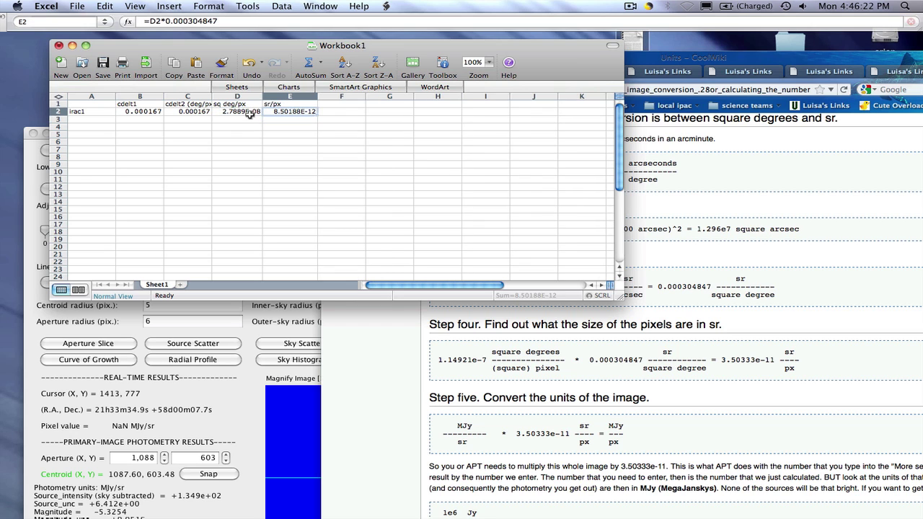
# Step: Return to the Units page and review the cookbook's worked example from the step two pixel size through the step five unit conversion
pyautogui.click(548, 438)
pyautogui.scroll(-5, 548, 438)
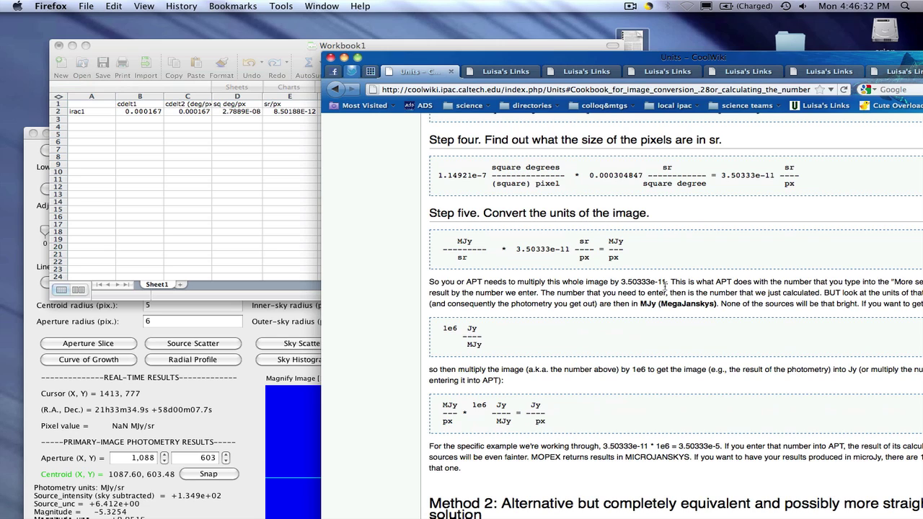
pyautogui.scroll(10, 664, 286)
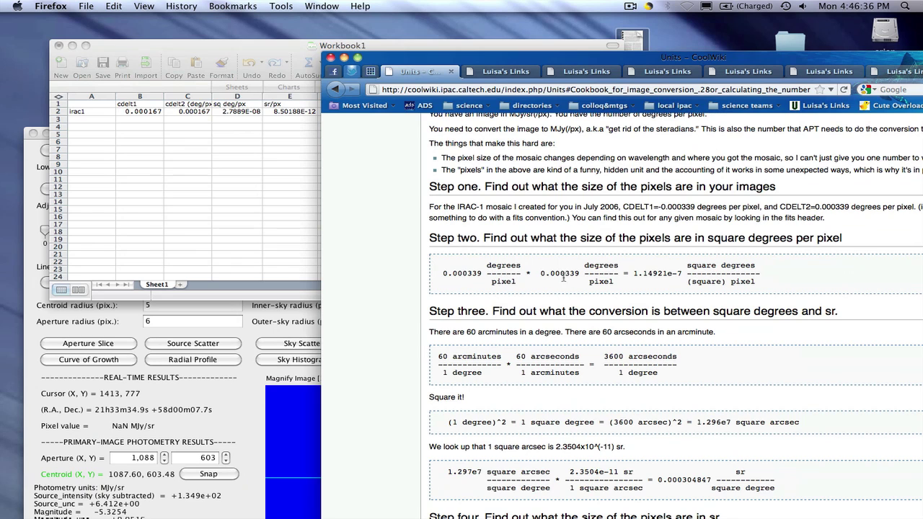
pyautogui.rightClick(579, 277)
pyautogui.click(574, 267)
pyautogui.rightClick(575, 284)
pyautogui.click(648, 283)
pyautogui.scroll(-5, 648, 284)
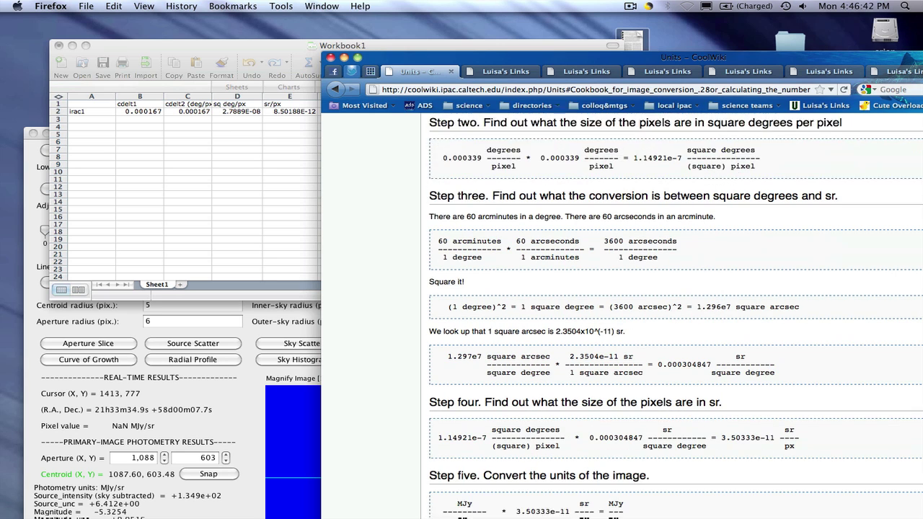
# Step: Switch to Excel and check the pixel scale in B2 and the steradians-per-pixel formula in E2
pyautogui.click(284, 160)
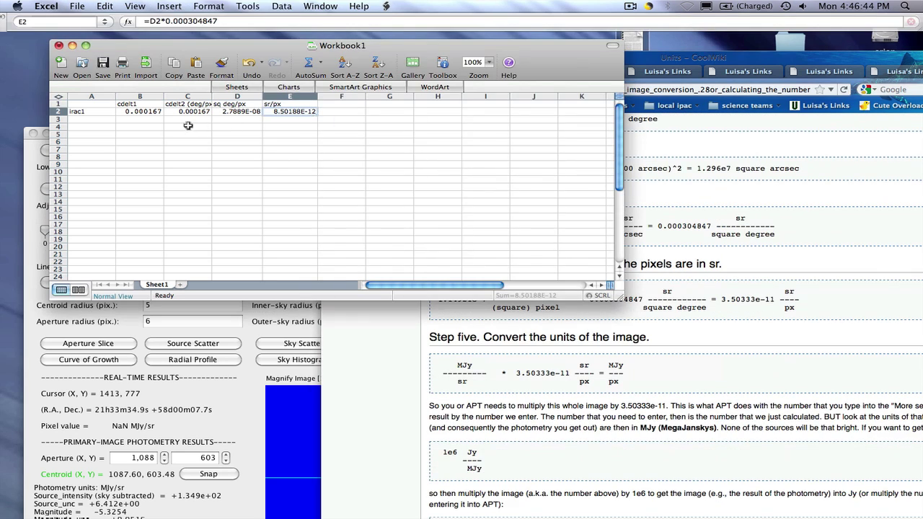
pyautogui.click(144, 112)
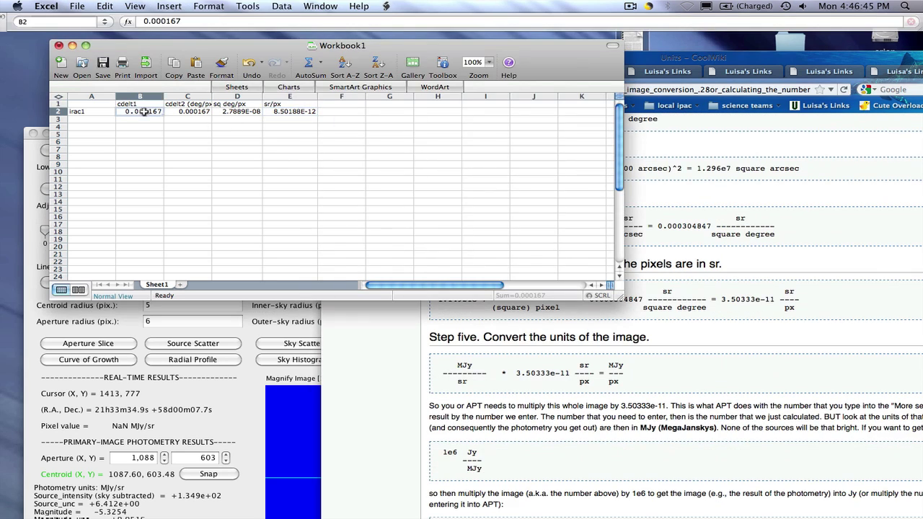
pyautogui.click(286, 107)
pyautogui.click(286, 113)
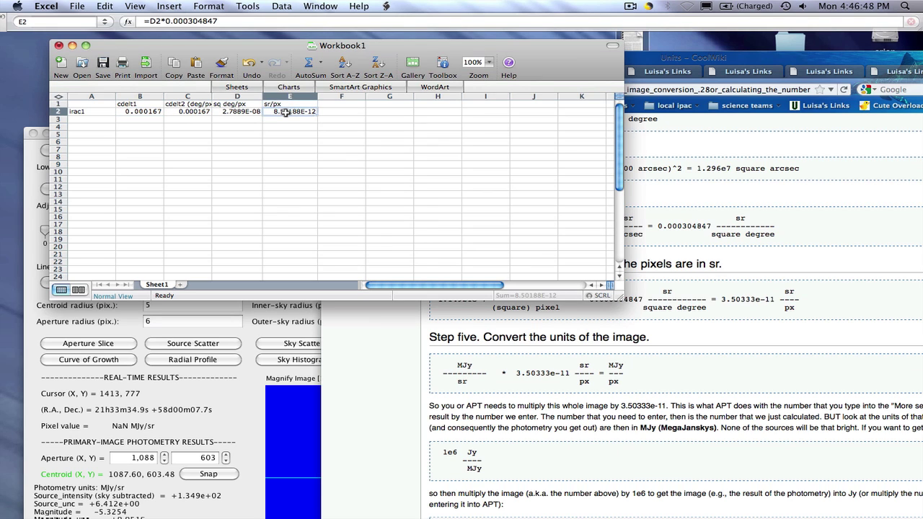
# Step: Bring the Units page fully into view, read step five on converting the image to MJy and Jy, and move the browser aside again
pyautogui.click(564, 411)
pyautogui.scroll(-2, 564, 411)
pyautogui.scroll(-3, 776, 367)
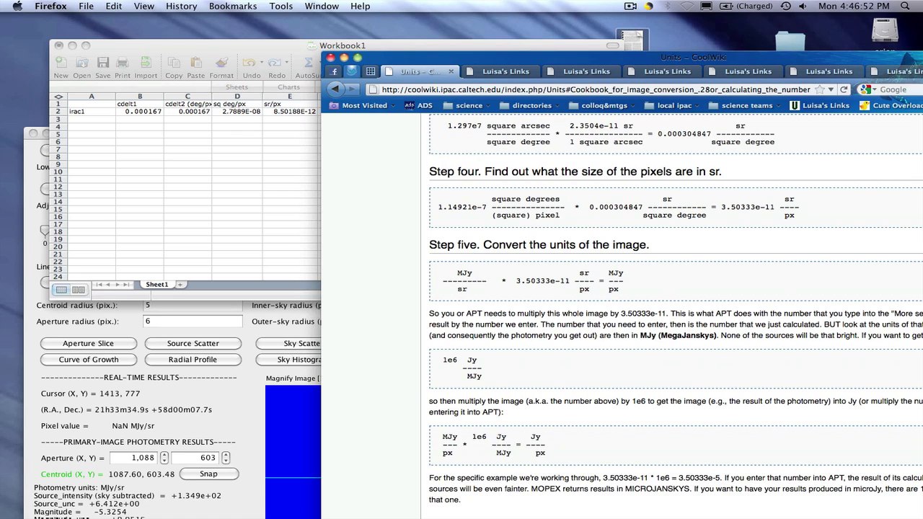
pyautogui.moveTo(826, 57); pyautogui.dragTo(634, 42)
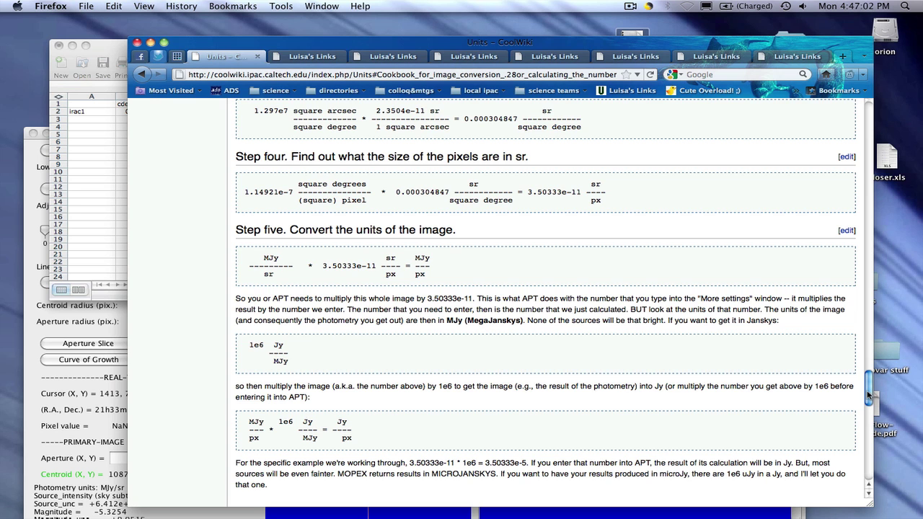
pyautogui.scroll(-2, 869, 396)
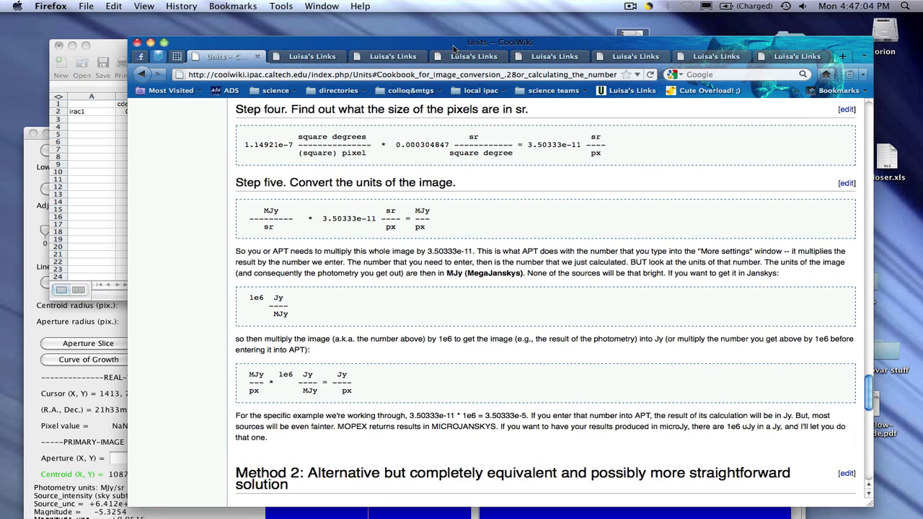
pyautogui.moveTo(459, 43); pyautogui.dragTo(723, 48)
# Step: In Excel, add the heading "conv to Mjy" in F1 and set F2 equal to the sr/px value with =E2
pyautogui.click(366, 134)
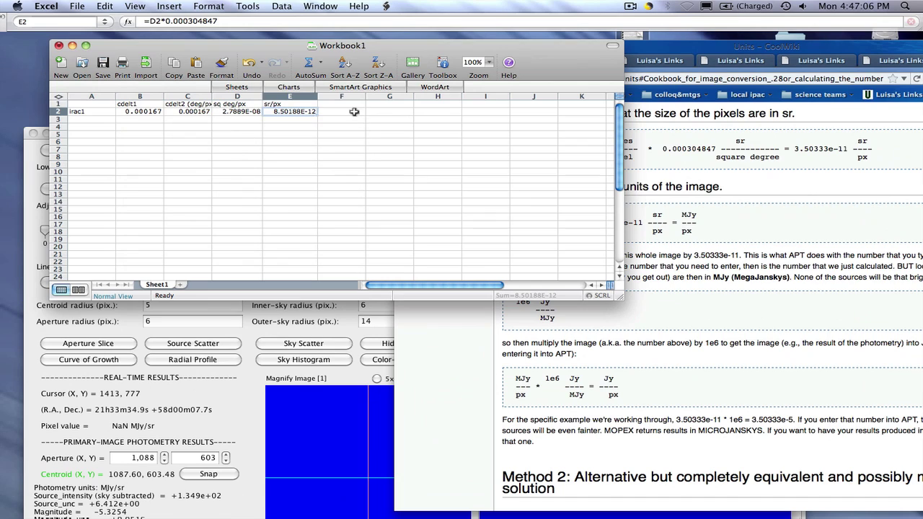
pyautogui.click(349, 104)
pyautogui.write('conv to M')
pyautogui.press('BackSpace')
pyautogui.press('BackSpace')
pyautogui.write('Jy')
pyautogui.press('Return')
pyautogui.write('=')
pyautogui.click(307, 111)
pyautogui.press('Return')
# Step: Add the heading "conv to Jy" in G1 and set G2 to the MJy conversion factor times a million with =F2*1e6
pyautogui.press('Up')
pyautogui.press('Up')
pyautogui.press('Right')
pyautogui.write('conv')
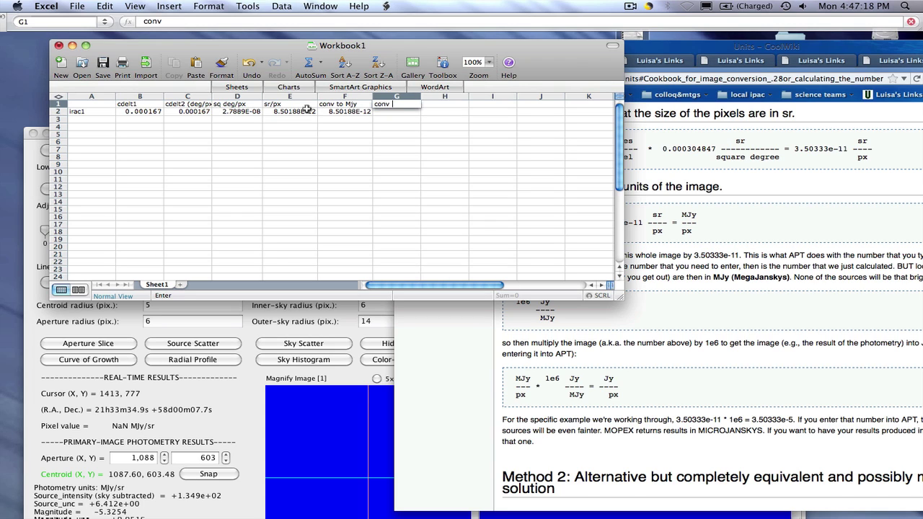
pyautogui.write(' to Jy')
pyautogui.press('Return')
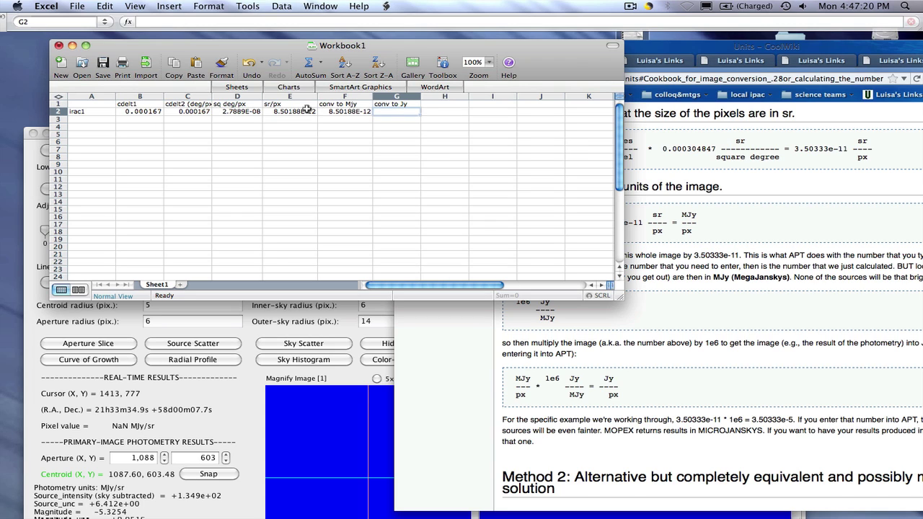
pyautogui.write('=')
pyautogui.click(352, 112)
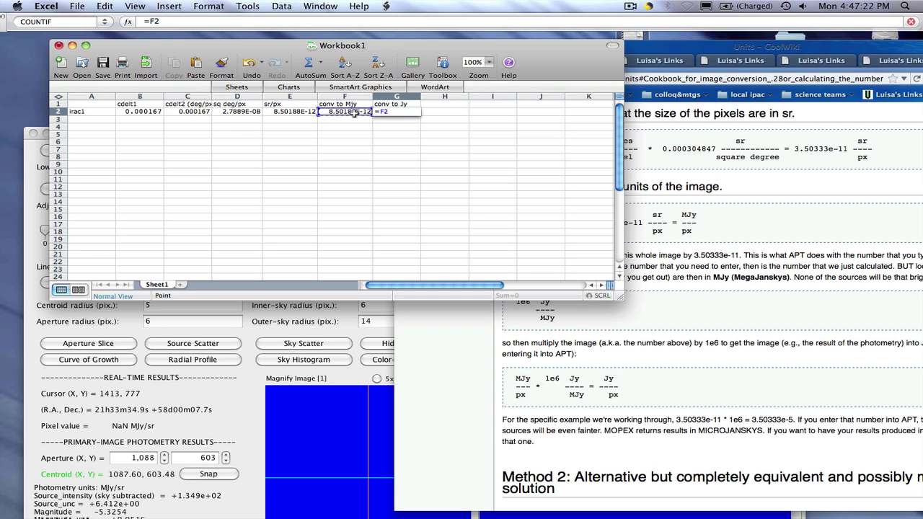
pyautogui.write('*')
pyautogui.write('1e6')
pyautogui.press('Return')
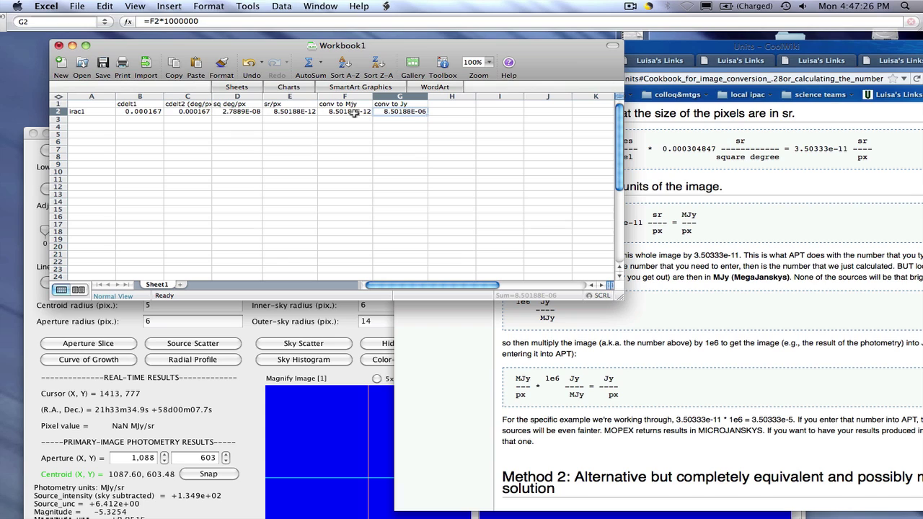
# Step: Add the heading "conv to uJy" in H1 and set H2 to the Jy conversion factor times a million with =G2*1e6
pyautogui.click(750, 431)
pyautogui.click(342, 172)
pyautogui.click(448, 105)
pyautogui.write('conv to')
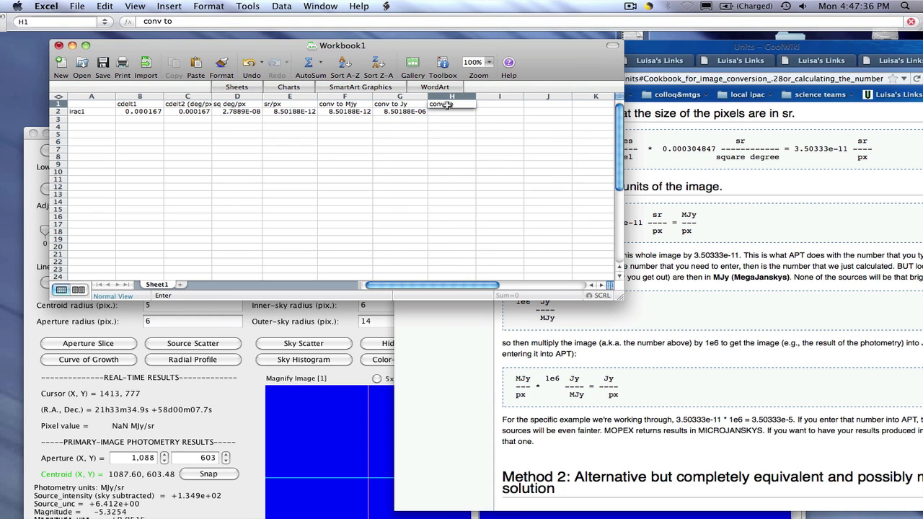
pyautogui.write(' uJy')
pyautogui.press('Return')
pyautogui.write('=')
pyautogui.click(415, 112)
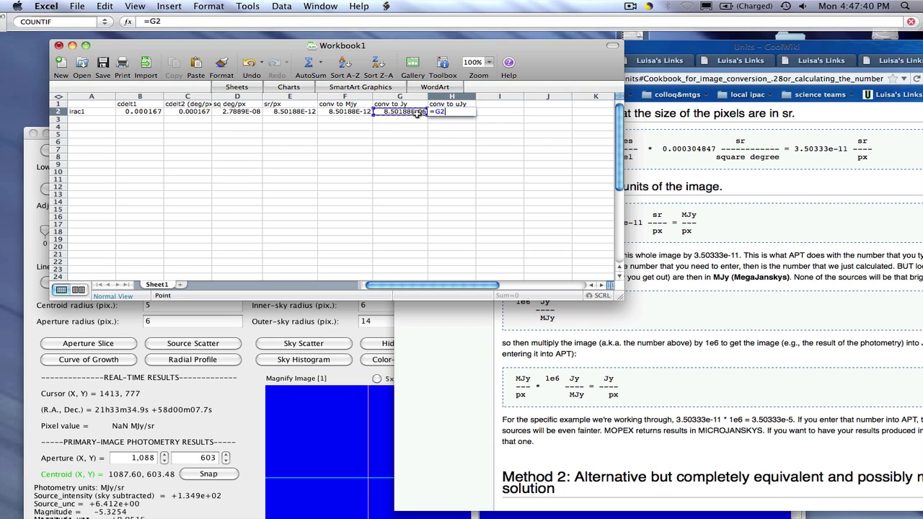
pyautogui.write('*1e6')
pyautogui.press('Return')
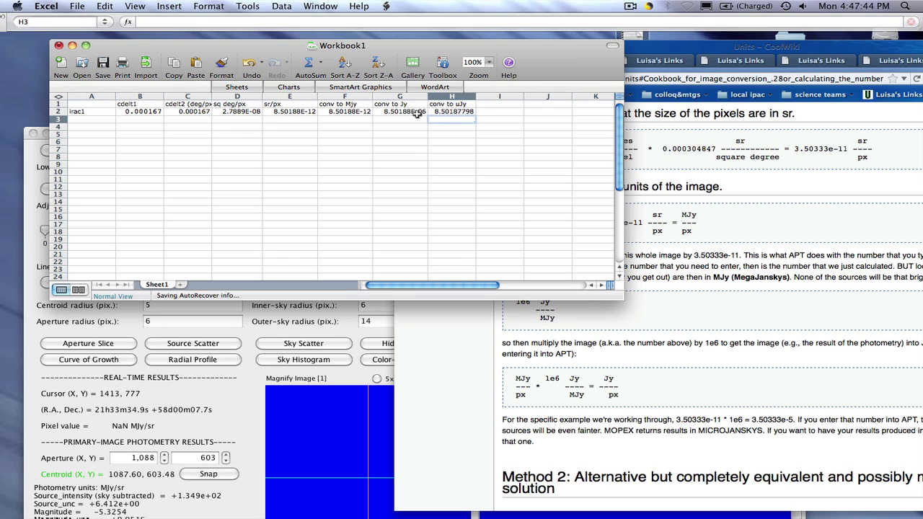
# Step: Copy the uJy conversion factor from H2, then switch to Aperture Photometry Tool and open its More Settings window
pyautogui.click(452, 112)
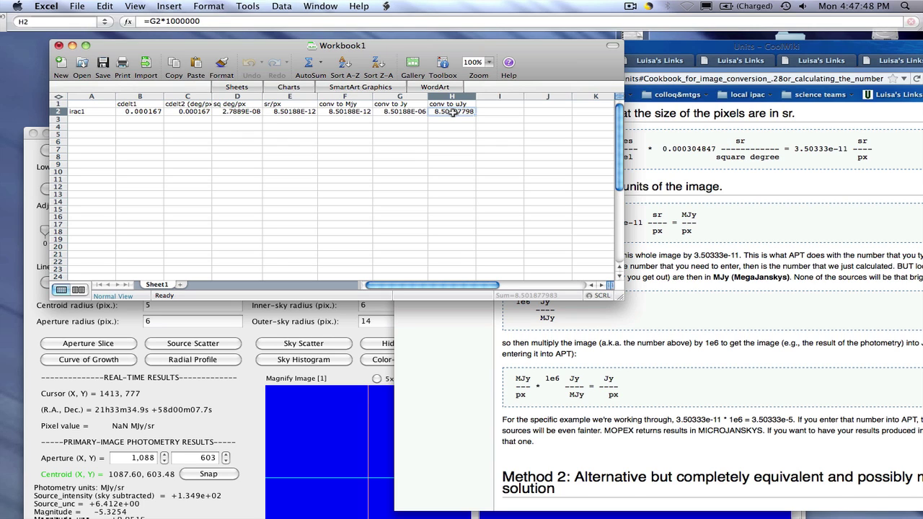
pyautogui.press('super+c')
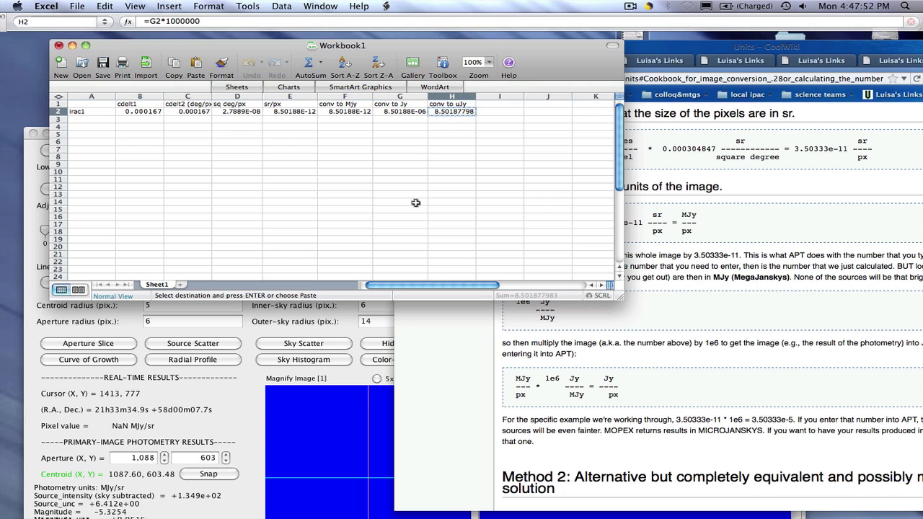
pyautogui.click(311, 423)
pyautogui.moveTo(260, 75); pyautogui.dragTo(308, 37)
pyautogui.click(153, 462)
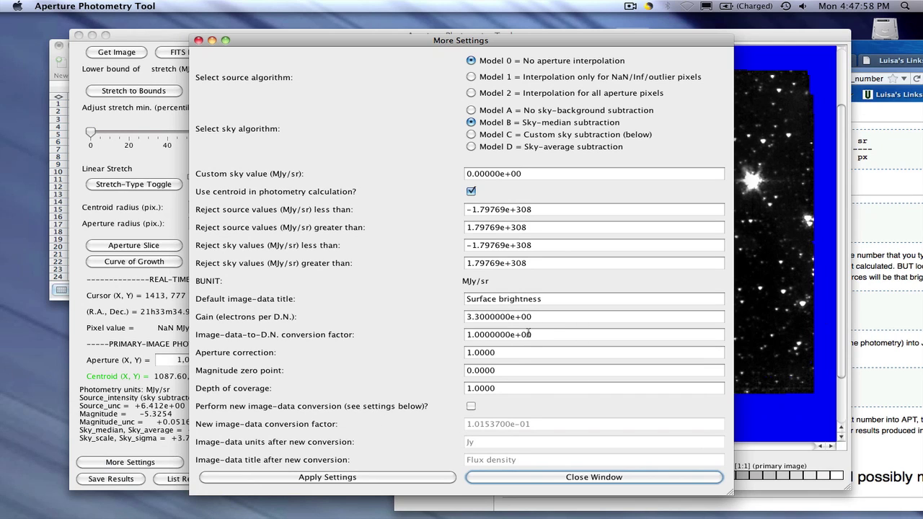
# Step: Enable the new image-data conversion with the copied factor 8.501877983 and units uJy, then apply the settings and close the window
pyautogui.click(471, 408)
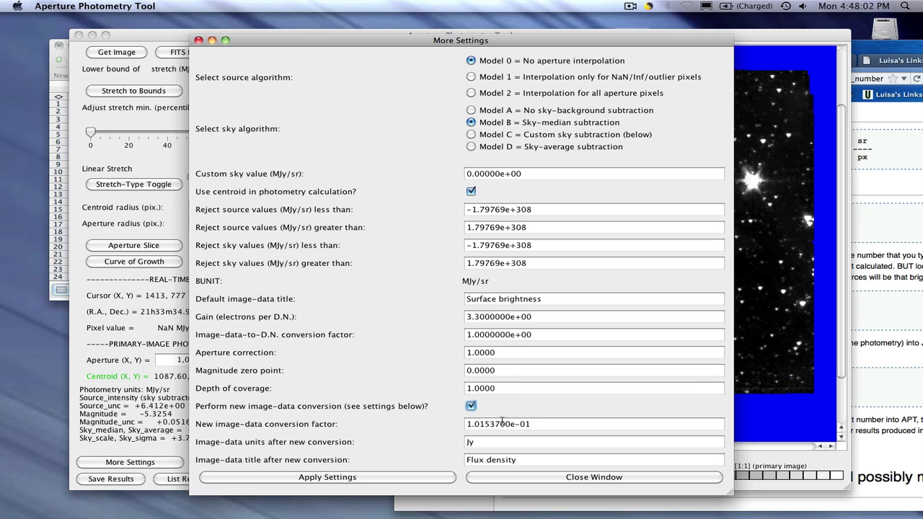
pyautogui.tripleClick(502, 424)
pyautogui.press('BackSpace')
pyautogui.press('super+v')
pyautogui.click(467, 443)
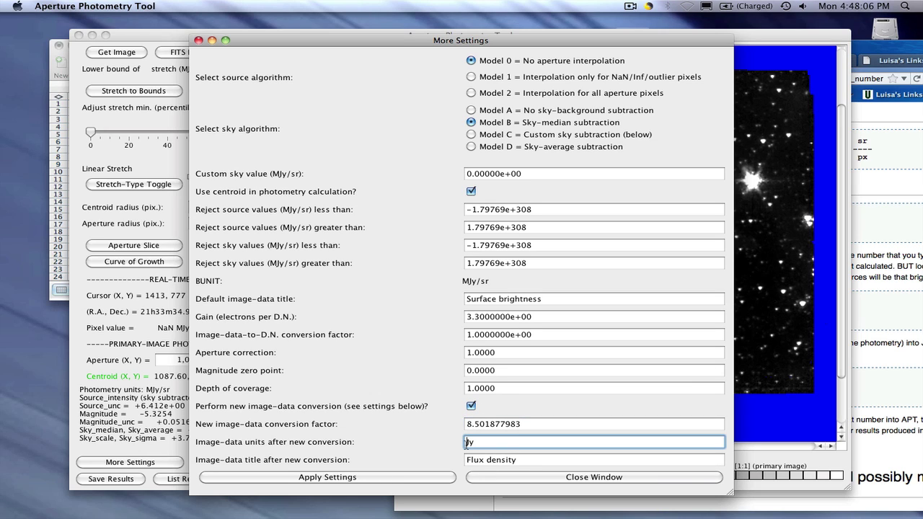
pyautogui.write('u')
pyautogui.click(448, 479)
pyautogui.click(507, 479)
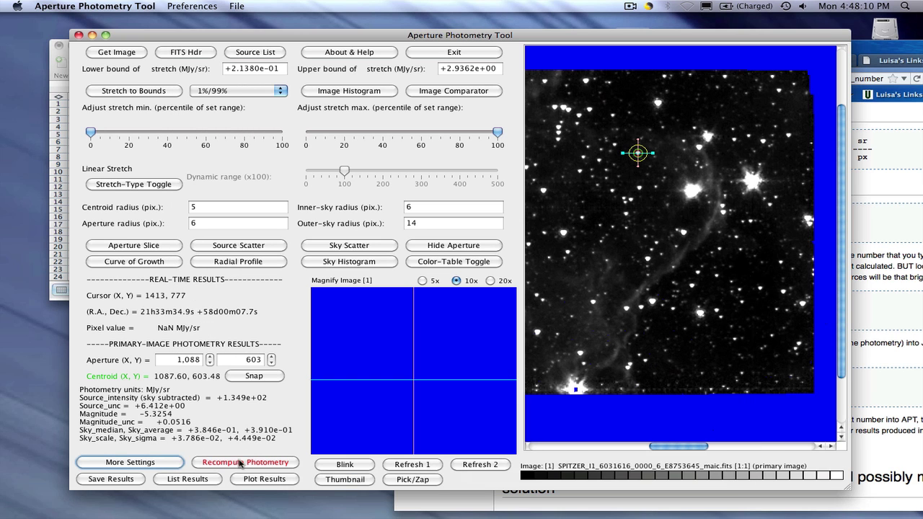
# Step: Recompute the star's photometry and save the results, moving the photometry window off the spreadsheet
pyautogui.click(241, 463)
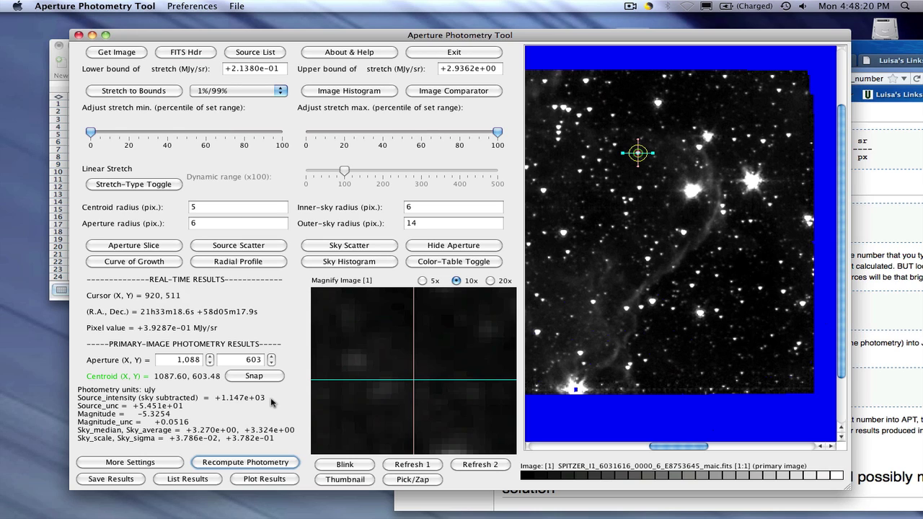
pyautogui.click(135, 480)
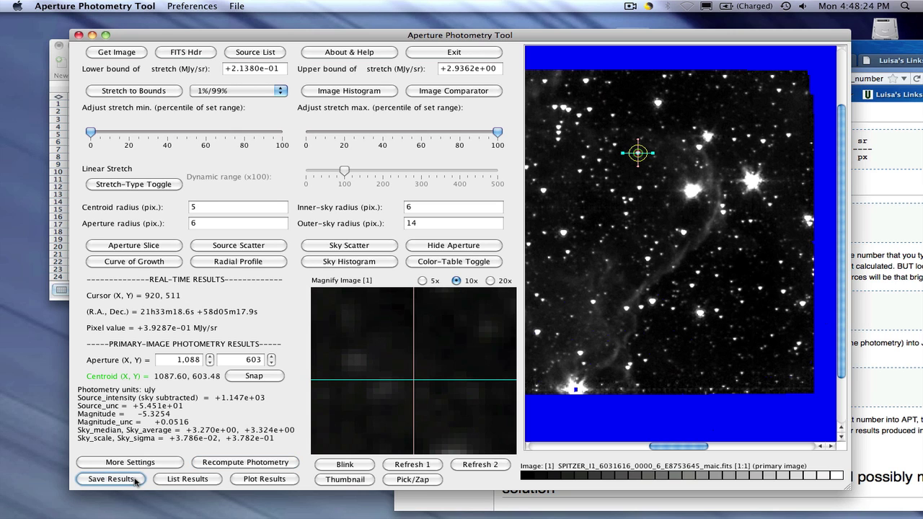
pyautogui.moveTo(161, 36); pyautogui.dragTo(374, 30)
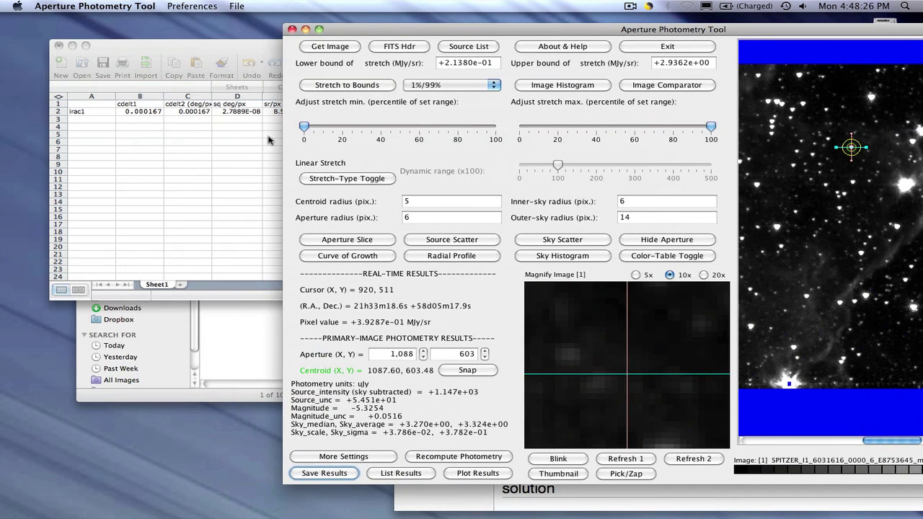
# Step: Switch to Excel and rename Sheet1 as "APT image conversion number"
pyautogui.click(252, 156)
pyautogui.doubleClick(156, 286)
pyautogui.write('APT image co')
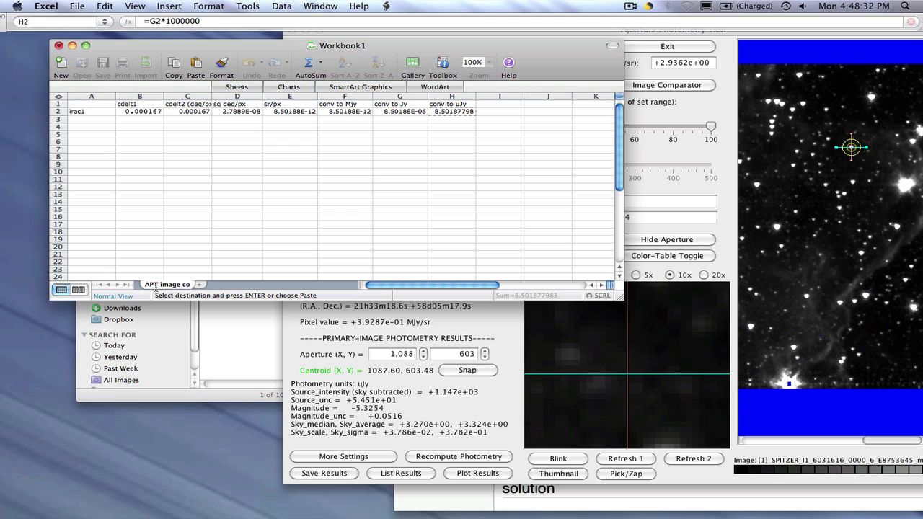
pyautogui.write('nversion number')
# Step: Add a second worksheet to the workbook and name it "our photometry"
pyautogui.click(258, 285)
pyautogui.doubleClick(258, 286)
pyautogui.press('BackSpace')
pyautogui.write('Star photomet')
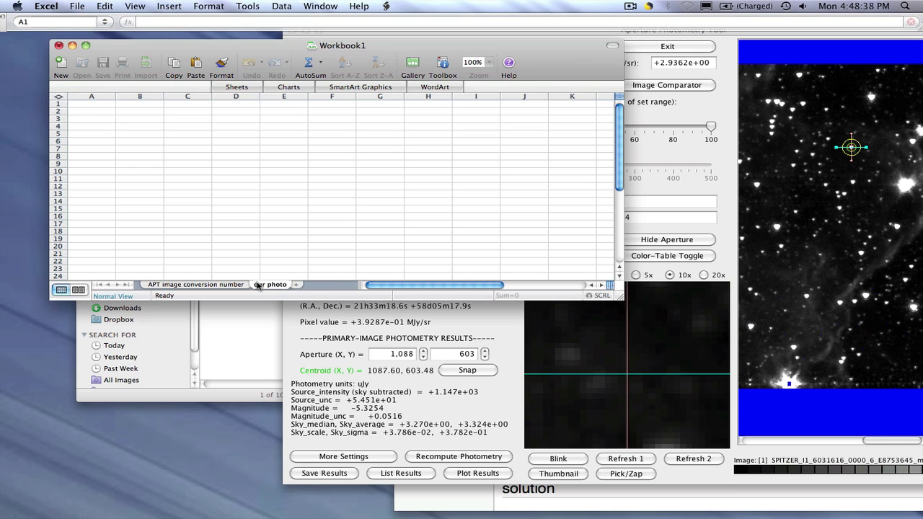
pyautogui.write('ry')
pyautogui.press('Return')
# Step: Enter the column headings object, x, y, ra, dec and "irac1-flux density" across row 3, starting in A3
pyautogui.click(113, 117)
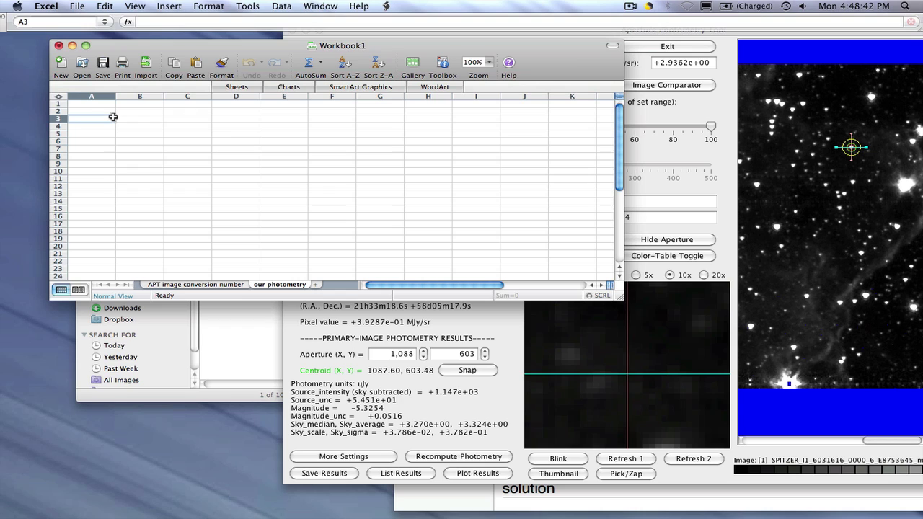
pyautogui.write('obje')
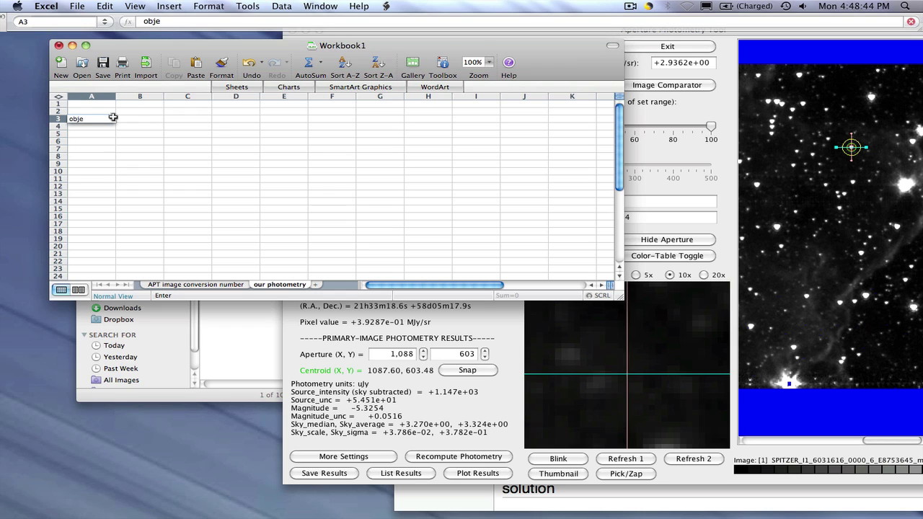
pyautogui.write('ct')
pyautogui.press('Tab')
pyautogui.write('x')
pyautogui.press('Tab')
pyautogui.write('y')
pyautogui.press('Tab')
pyautogui.write('ra')
pyautogui.press('Tab')
pyautogui.write('dec')
pyautogui.press('Tab')
pyautogui.write('ir')
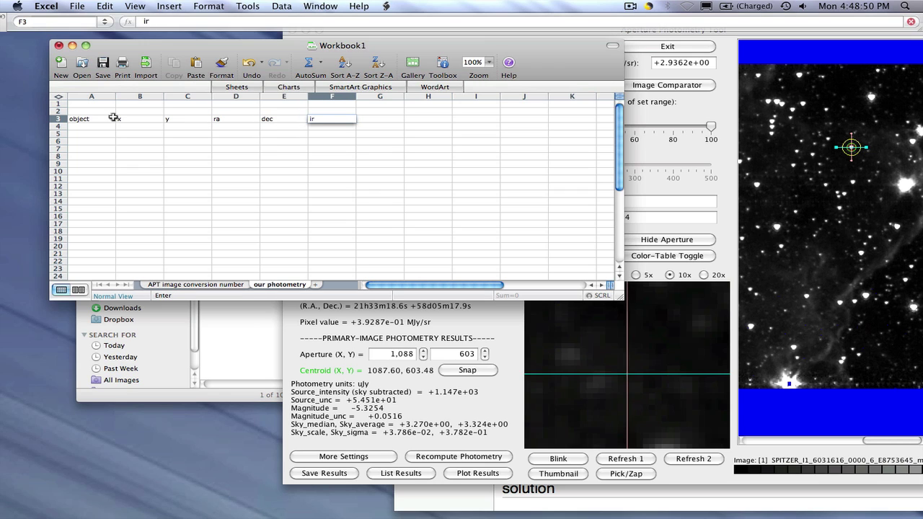
pyautogui.write('ac1-flux density')
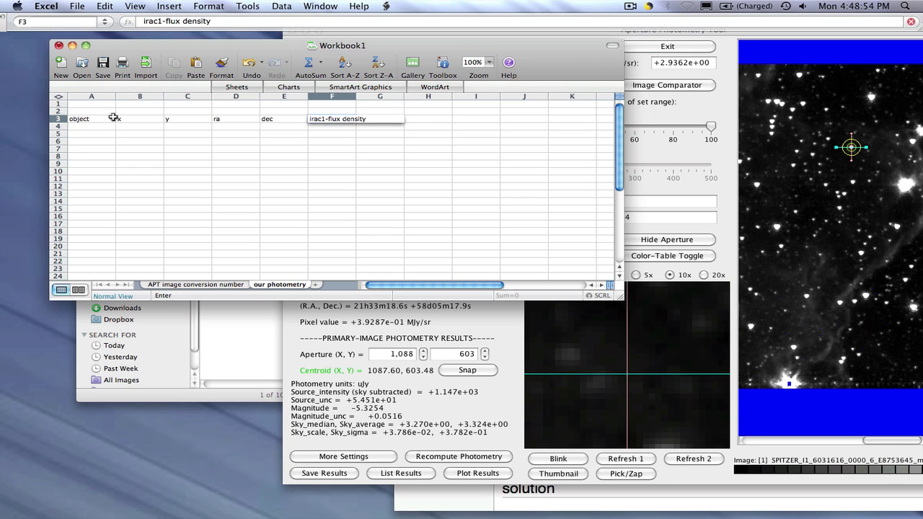
pyautogui.press('Return')
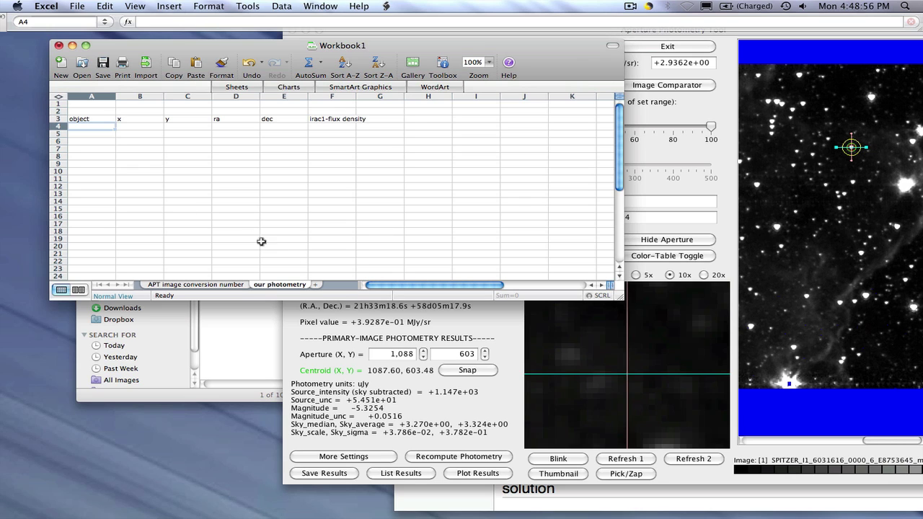
# Step: Fill row 4 with object 1, x 1088, y 603 and an IRAC1 flux density of 1.147e3, leaving ra and dec empty
pyautogui.write('1')
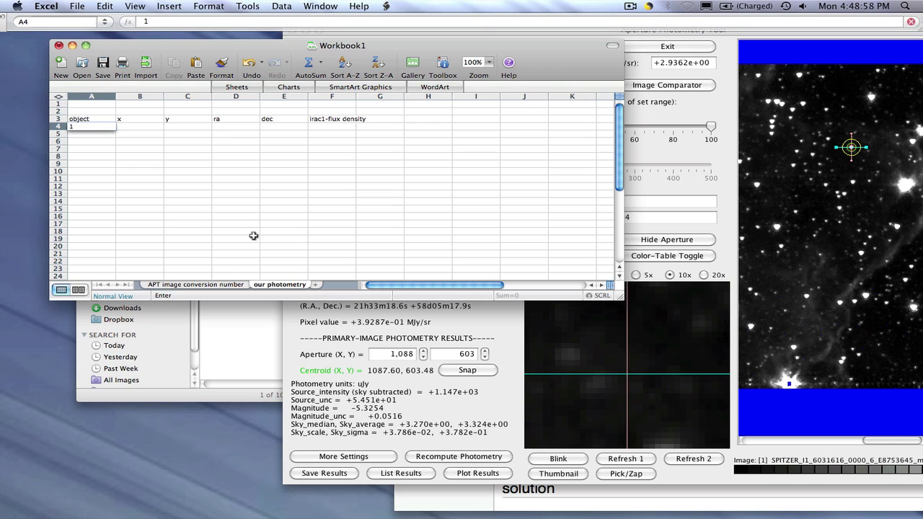
pyautogui.press('Tab')
pyautogui.write('10')
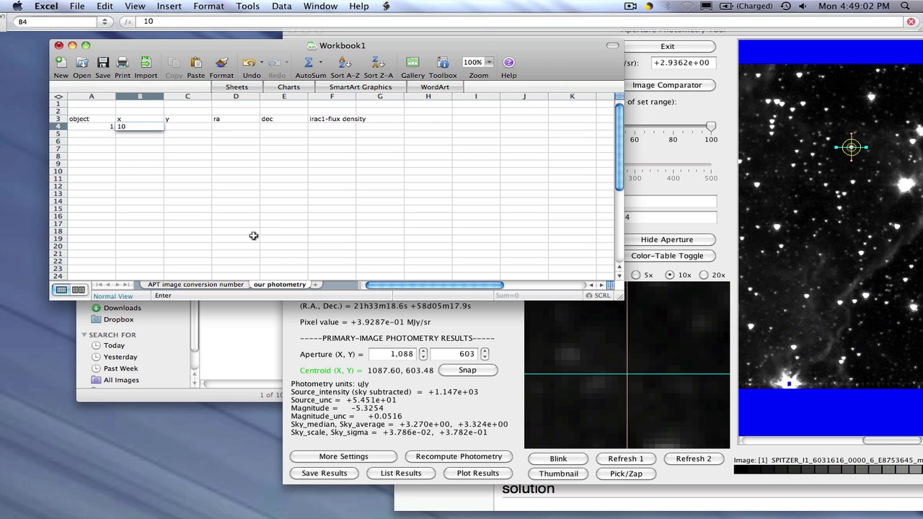
pyautogui.write('88')
pyautogui.press('Tab')
pyautogui.write('603')
pyautogui.press('Tab')
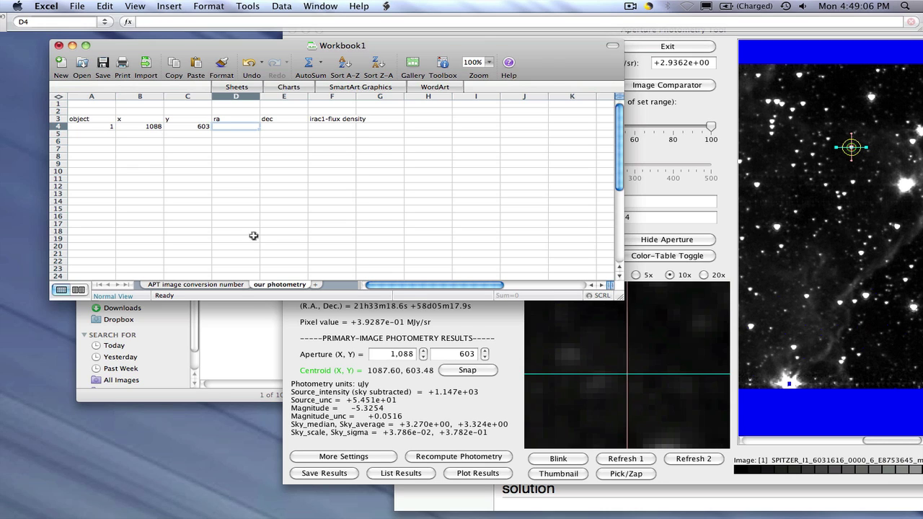
pyautogui.press('Tab')
pyautogui.press('Tab')
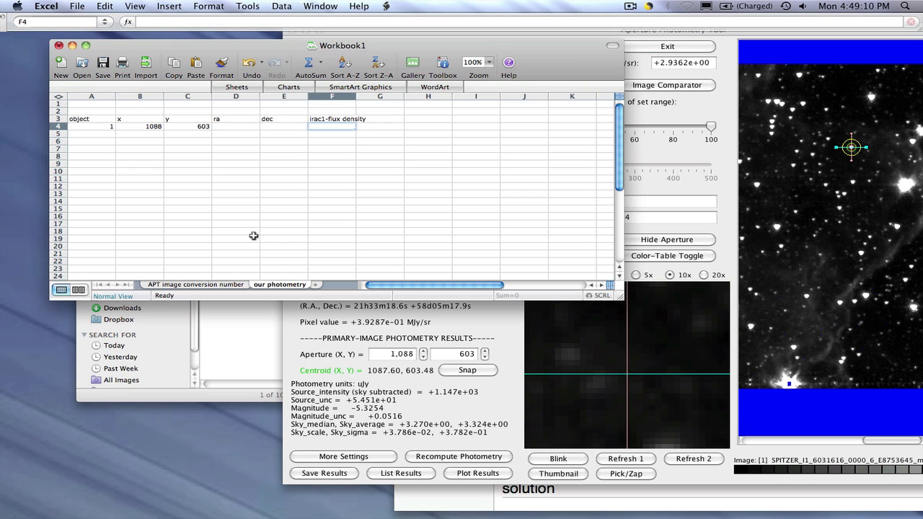
pyautogui.write('1.147e3')
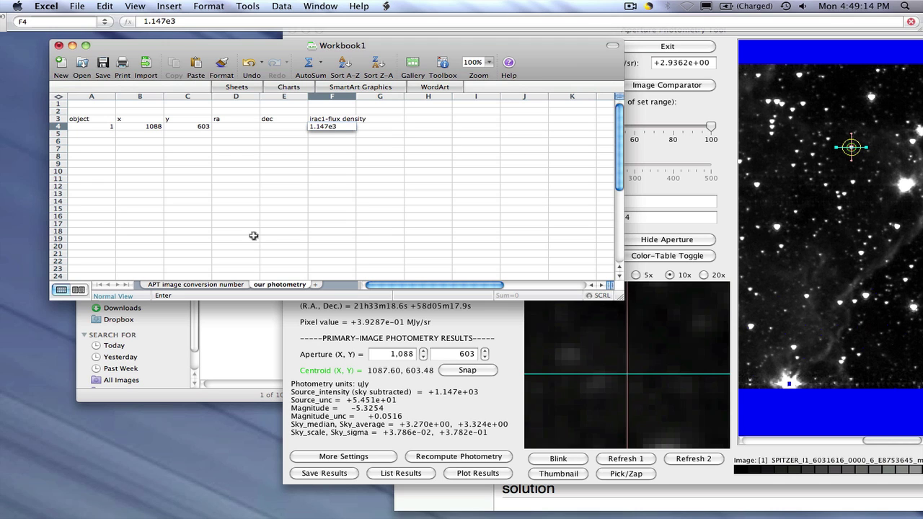
pyautogui.press('Return')
# Step: Read the star's right ascension in Aperture Photometry Tool and enter it as the text 21:33:24 in D4 of the Excel sheet
pyautogui.press('Up')
pyautogui.press('Right')
pyautogui.press('Right')
pyautogui.press('Right')
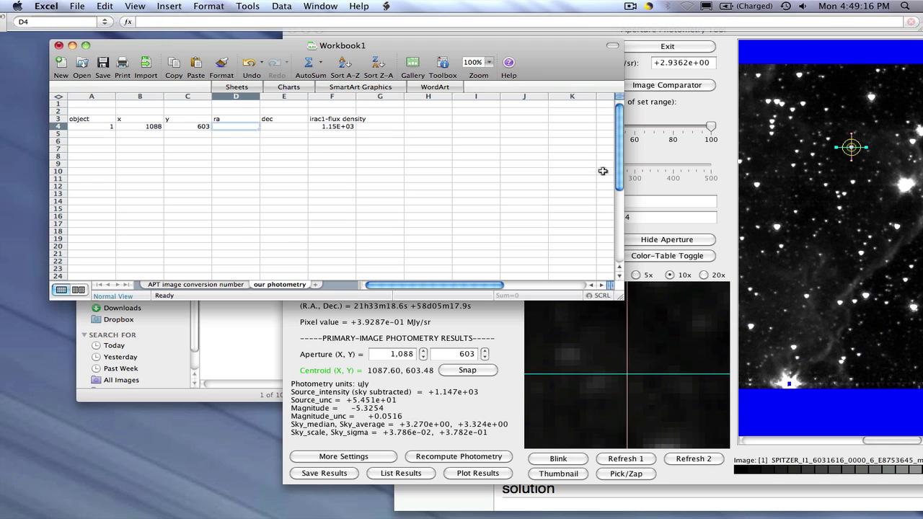
pyautogui.click(797, 34)
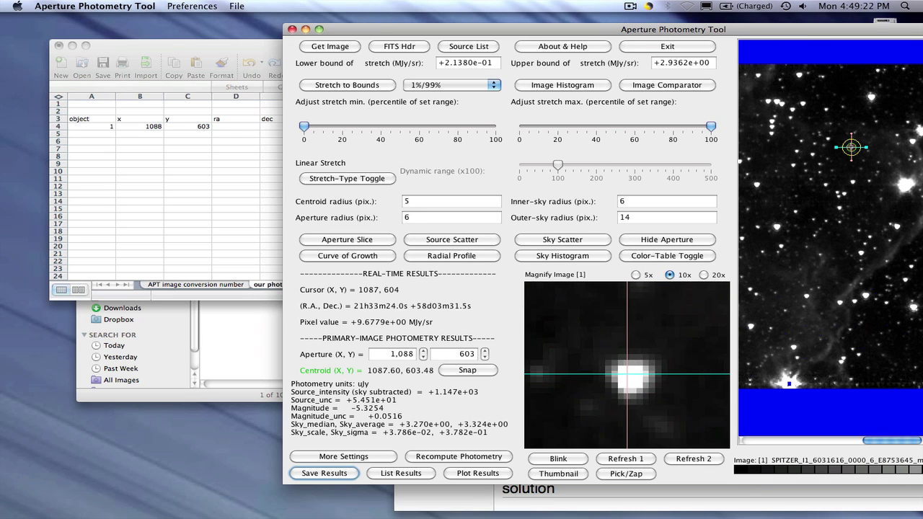
pyautogui.click(218, 182)
pyautogui.write("'1:33:24")
pyautogui.press('Return')
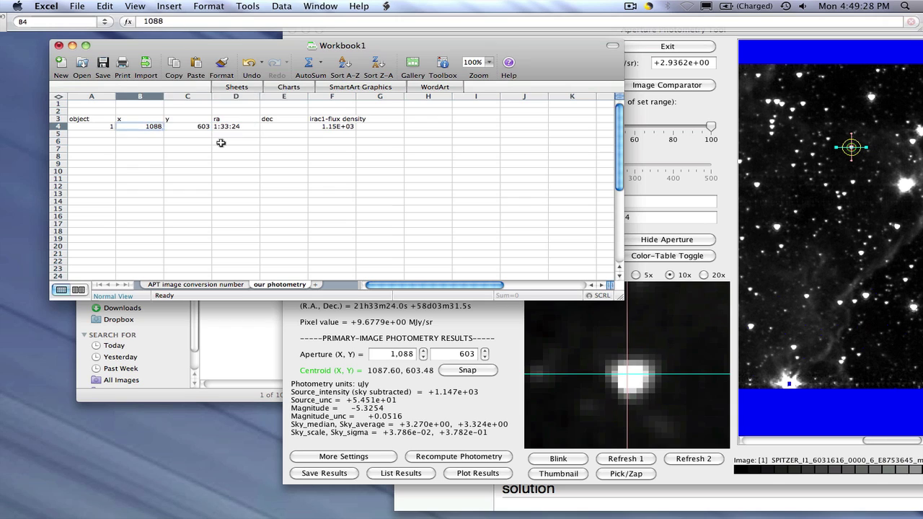
pyautogui.click(145, 21)
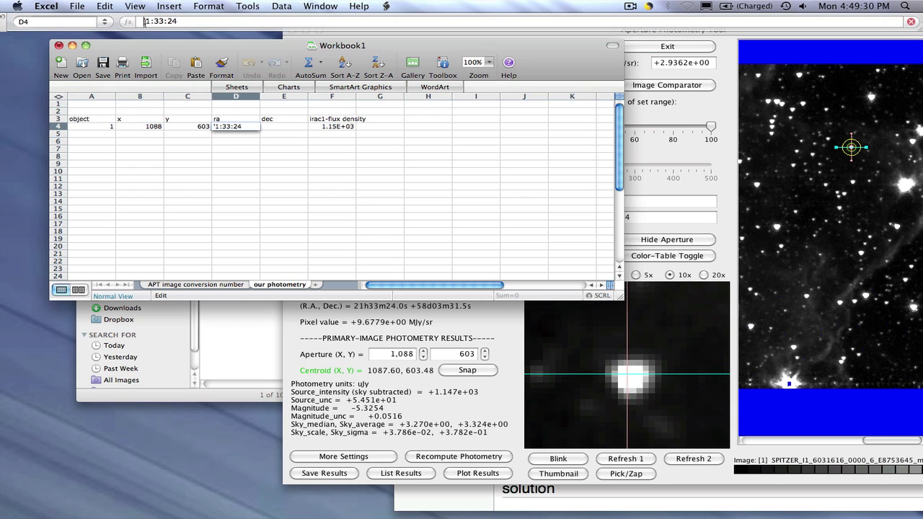
pyautogui.write('2')
pyautogui.press('Return')
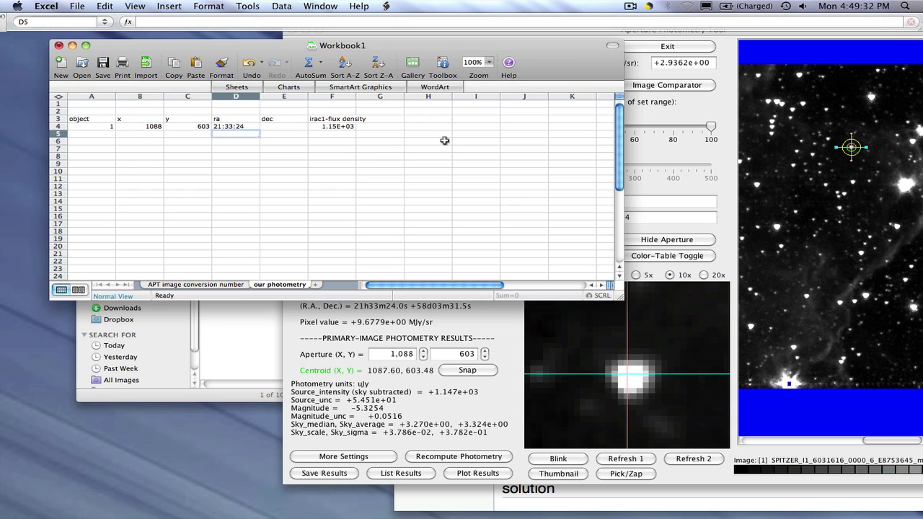
# Step: Switch back to Aperture Photometry Tool and place the aperture on the measured star at about 1087, 602
pyautogui.click(862, 153)
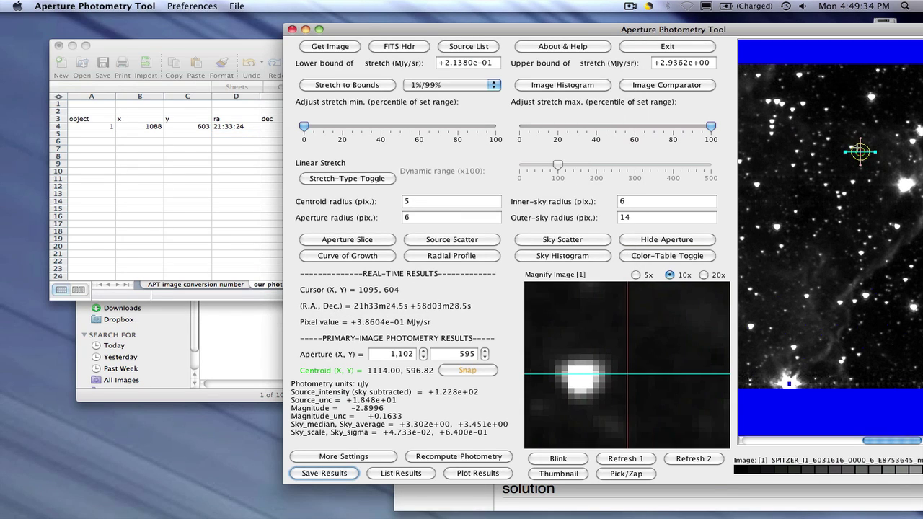
pyautogui.click(853, 149)
pyautogui.click(853, 149)
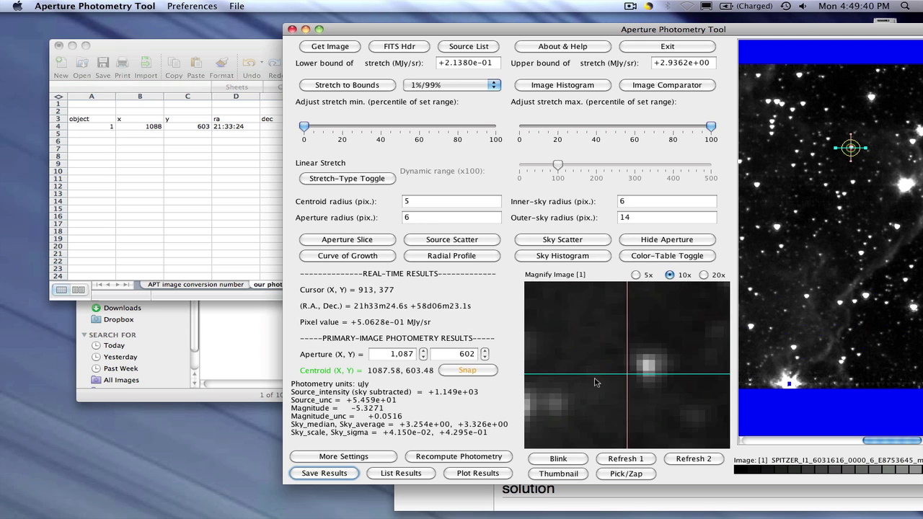
# Step: Snap the aperture to the star's centroid and complete the right ascension in D4 of the Excel sheet as 21:33:24.6
pyautogui.click(491, 371)
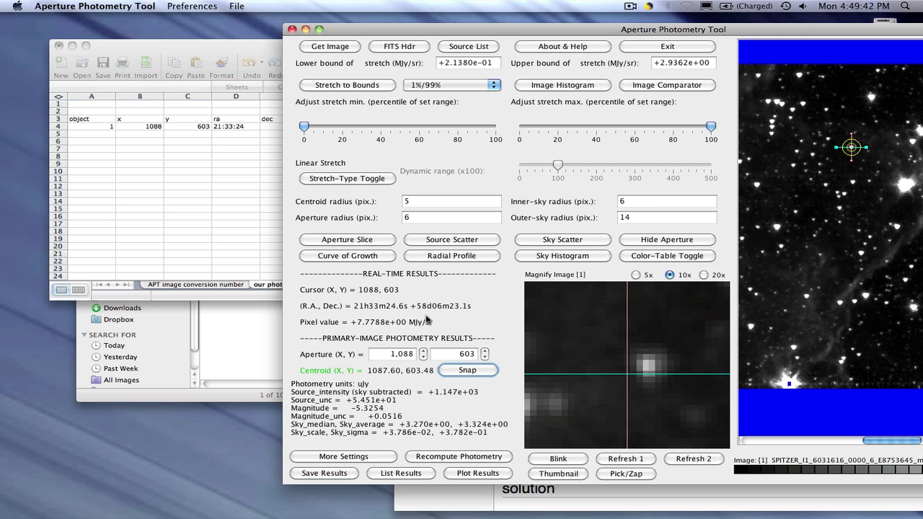
pyautogui.moveTo(424, 313)
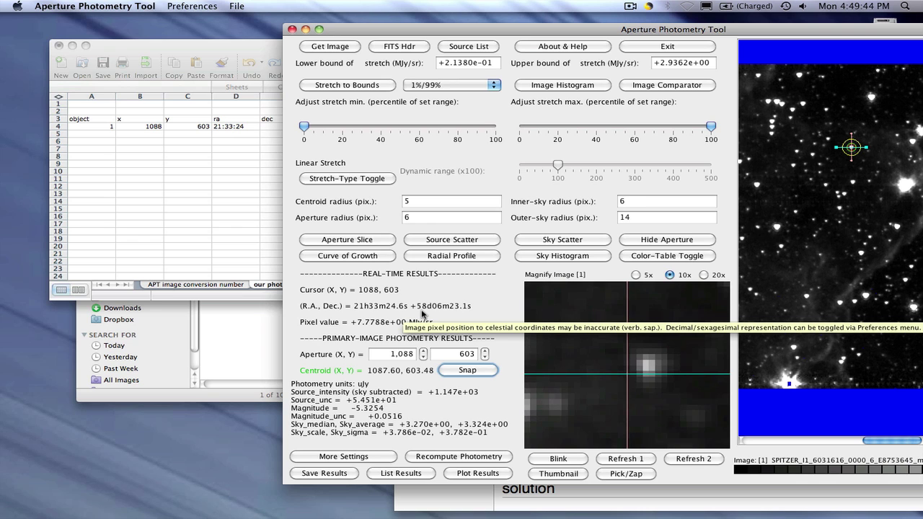
pyautogui.click(263, 197)
pyautogui.click(250, 127)
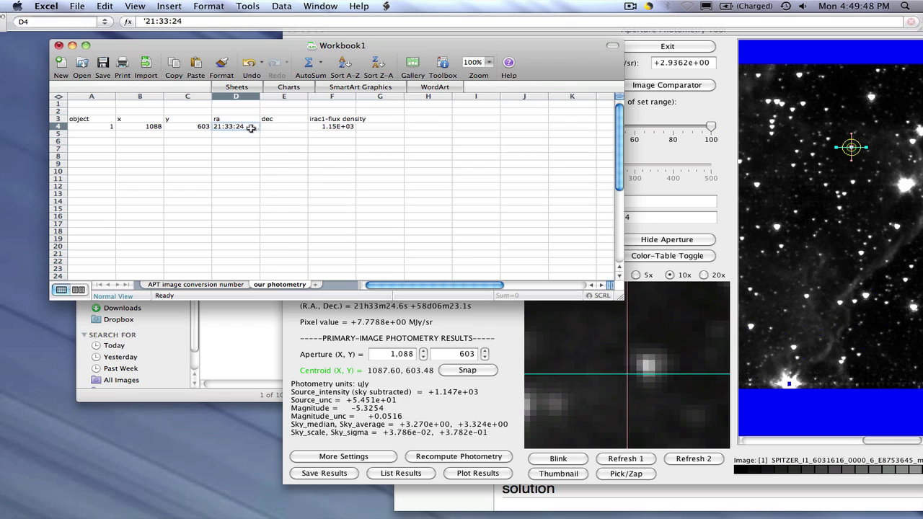
pyautogui.doubleClick(250, 127)
pyautogui.write('.')
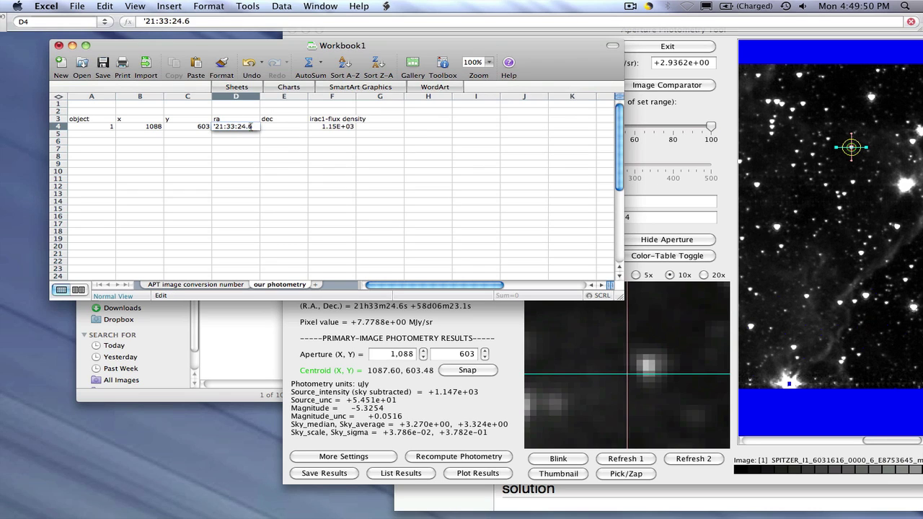
pyautogui.write('6')
pyautogui.press('Tab')
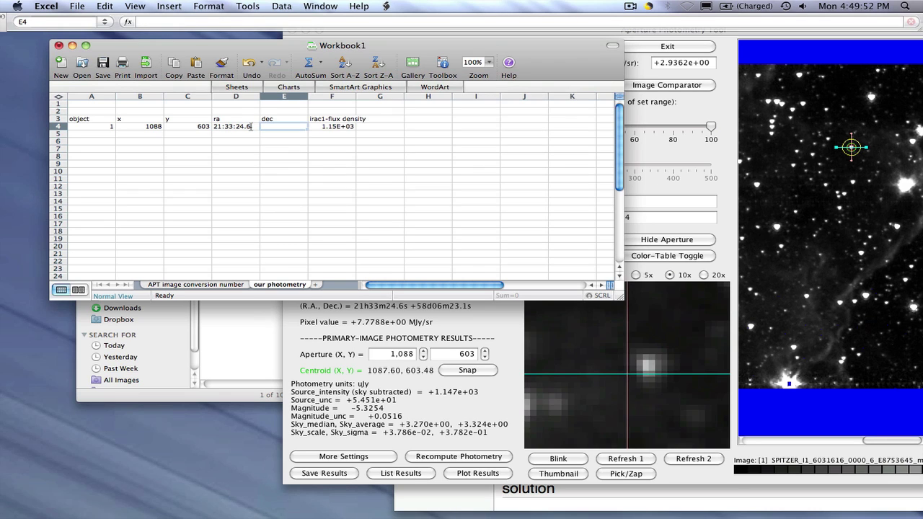
# Step: Enter the star's declination as the text +58:06:23.1 in E4
pyautogui.write("'+")
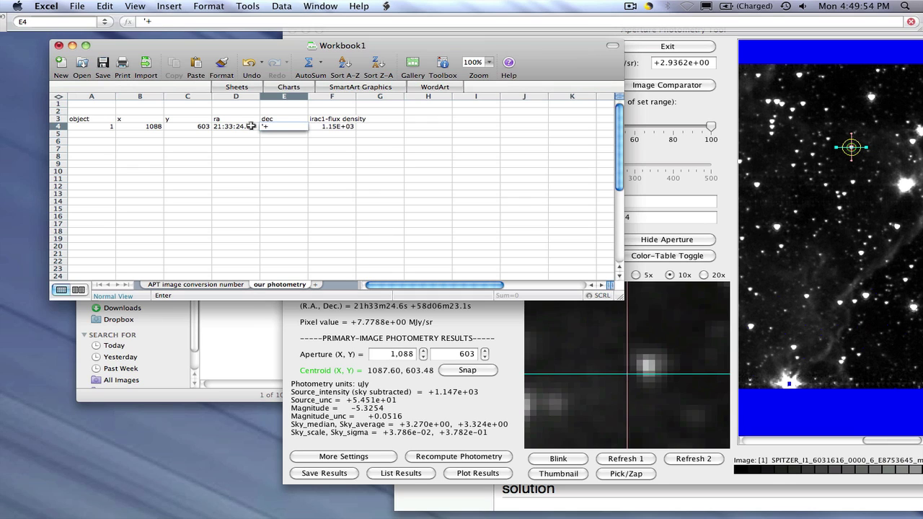
pyautogui.write('58:06:23.1')
pyautogui.press('Return')
pyautogui.press('Up')
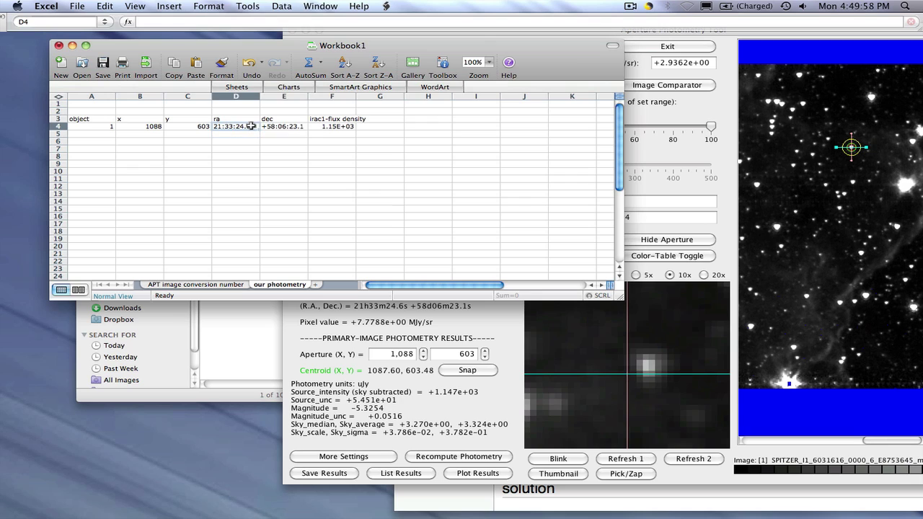
# Step: Enter the source uncertainty 5.451e1 in G4 and the heading "irac1-flux error" above it in G3
pyautogui.press('Right')
pyautogui.press('Right')
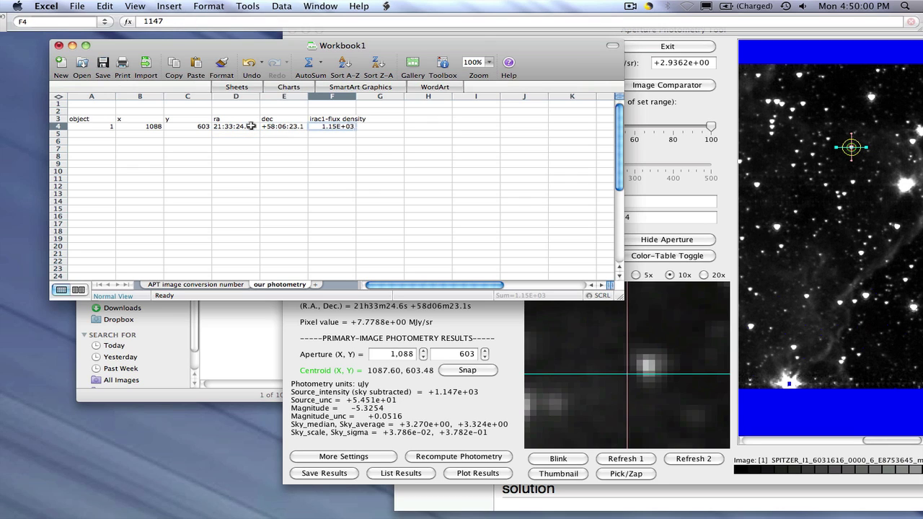
pyautogui.press('Right')
pyautogui.press('Up')
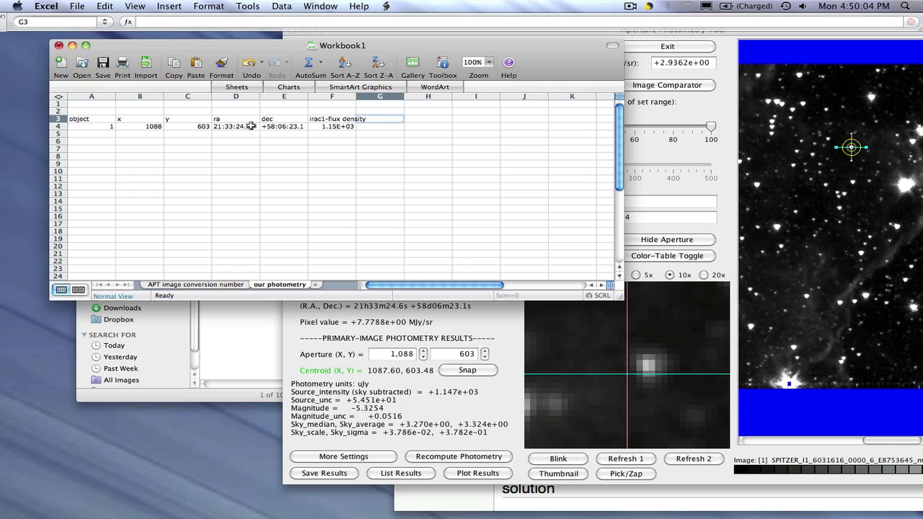
pyautogui.click(400, 206)
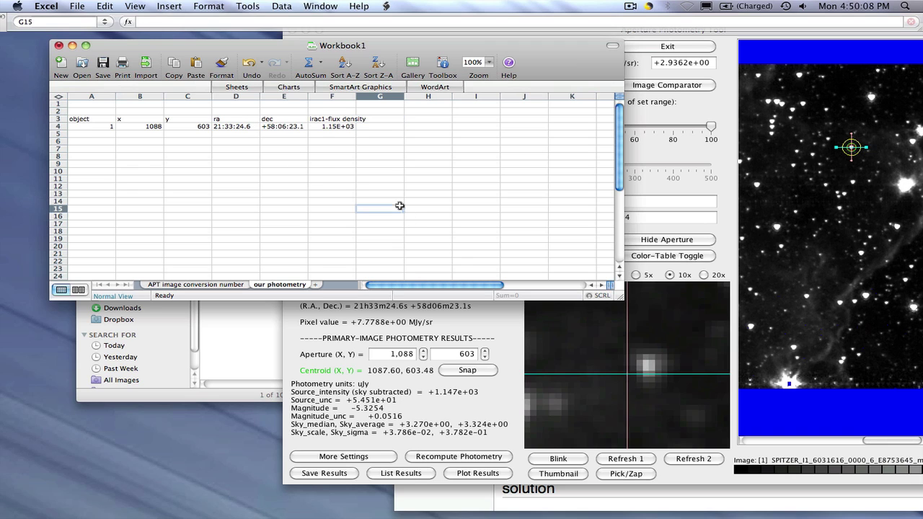
pyautogui.click(373, 128)
pyautogui.write('5.4')
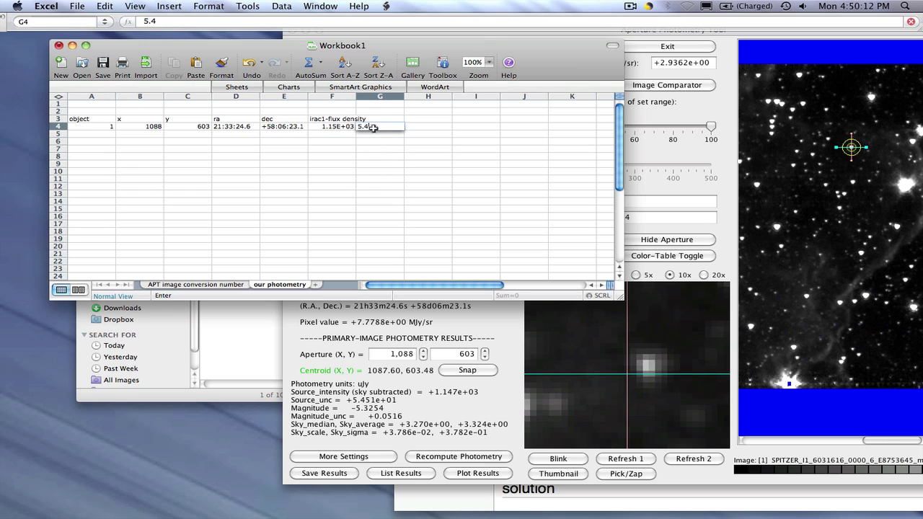
pyautogui.write('51e')
pyautogui.press('Up')
pyautogui.write('ir1ac1')
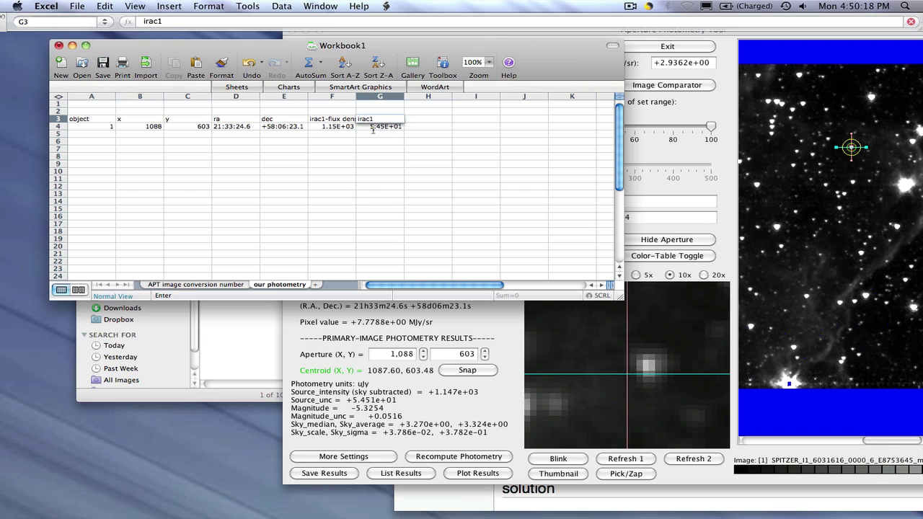
pyautogui.write('-flux error')
pyautogui.press('Return')
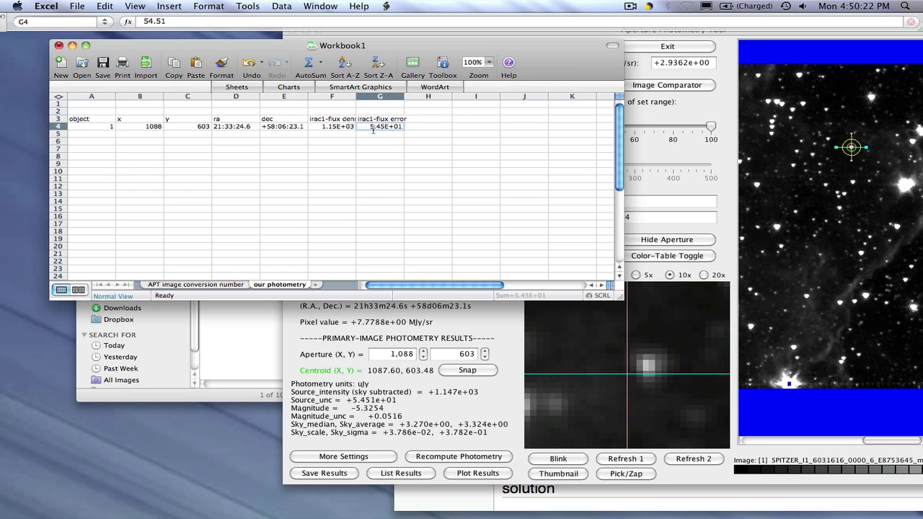
pyautogui.press('Right')
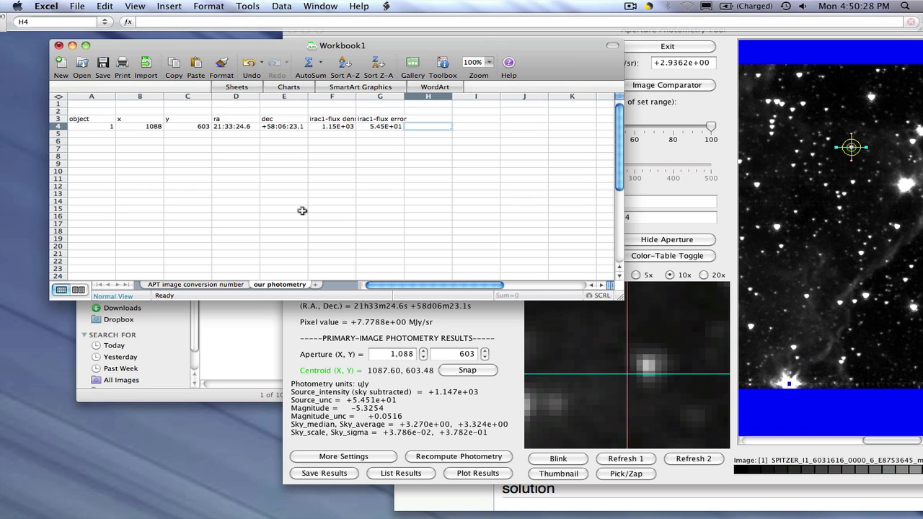
# Step: Switch to Aperture Photometry Tool and examine the Source-List Tool's coordinate types and processing options without loading a source-list file
pyautogui.click(486, 325)
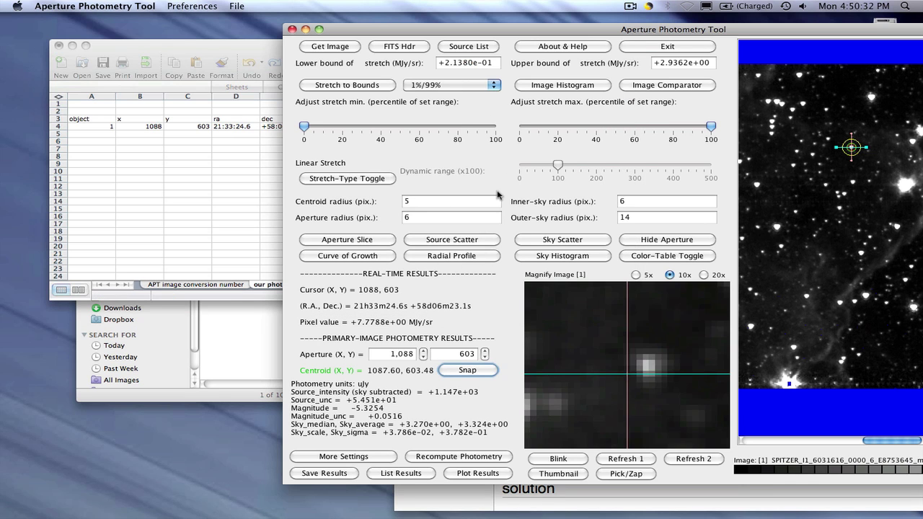
pyautogui.click(461, 49)
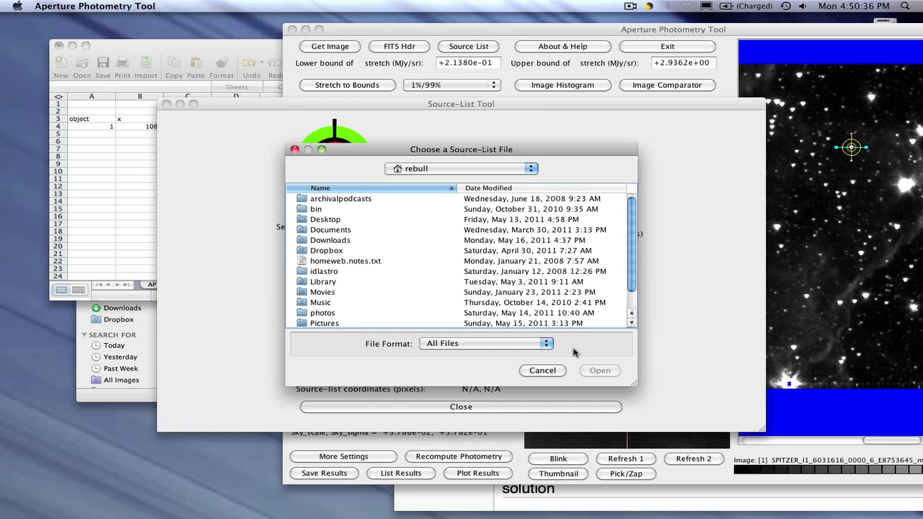
pyautogui.click(539, 371)
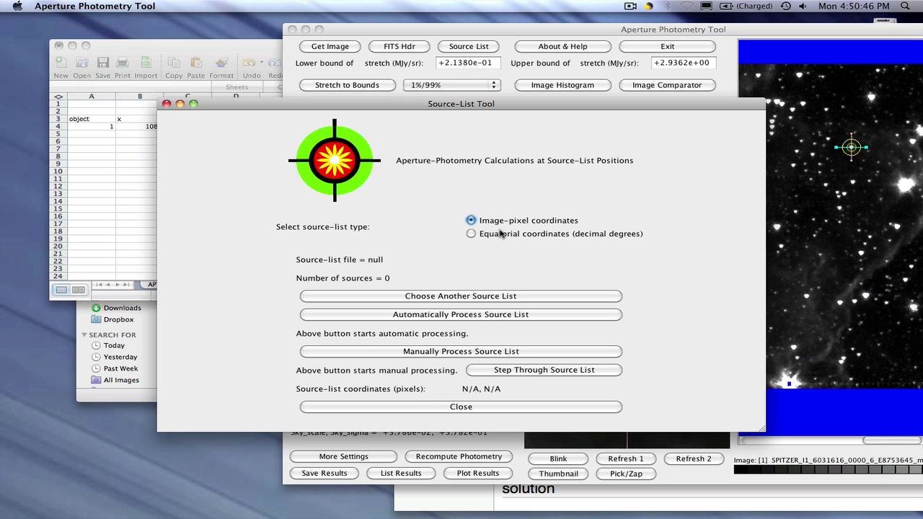
pyautogui.click(405, 408)
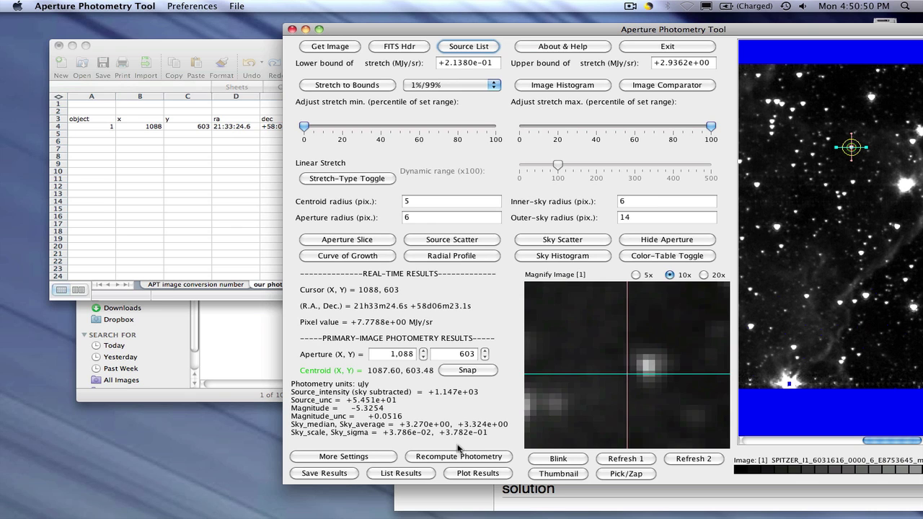
# Step: Examine the additional photometry settings, including the gain and the image-data-to-D.N. conversion factor
pyautogui.click(374, 461)
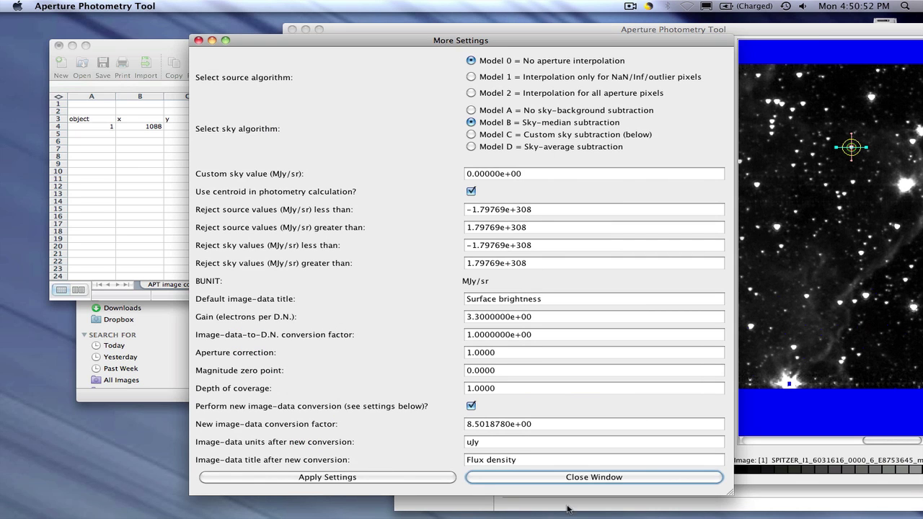
pyautogui.moveTo(493, 340)
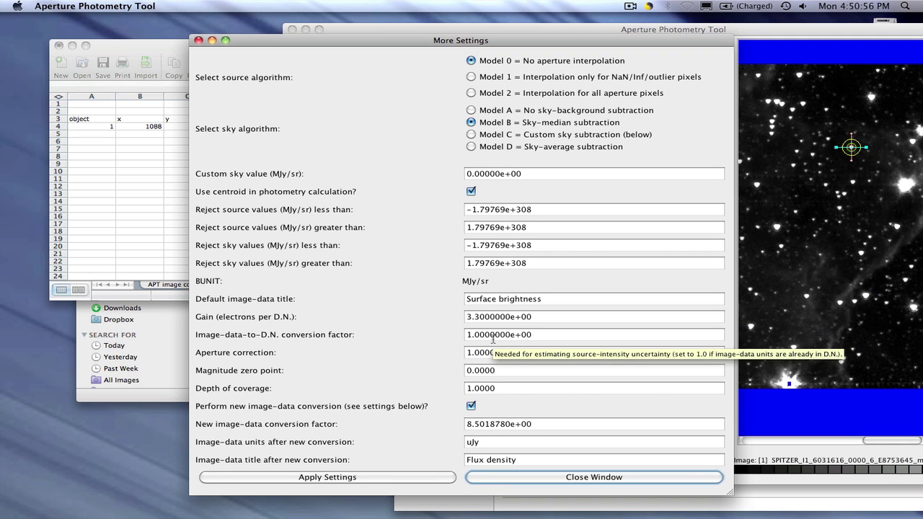
pyautogui.click(504, 477)
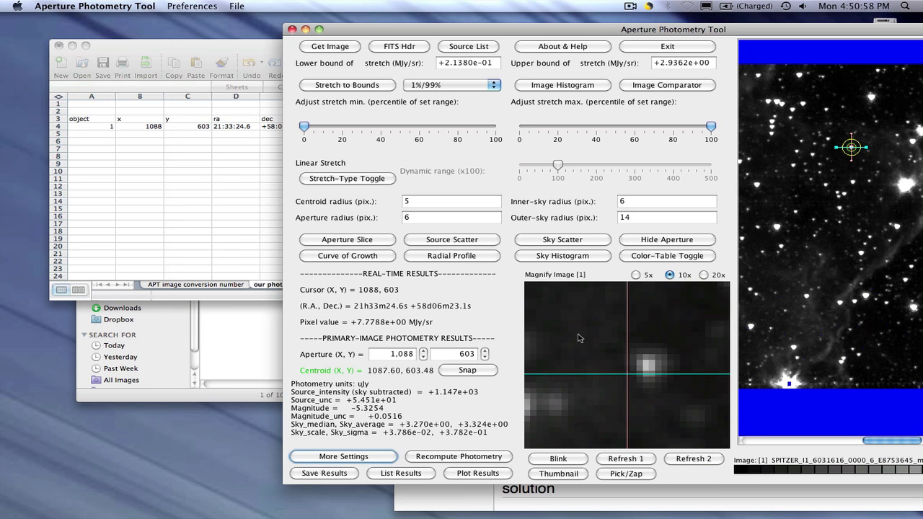
pyautogui.click(630, 6)
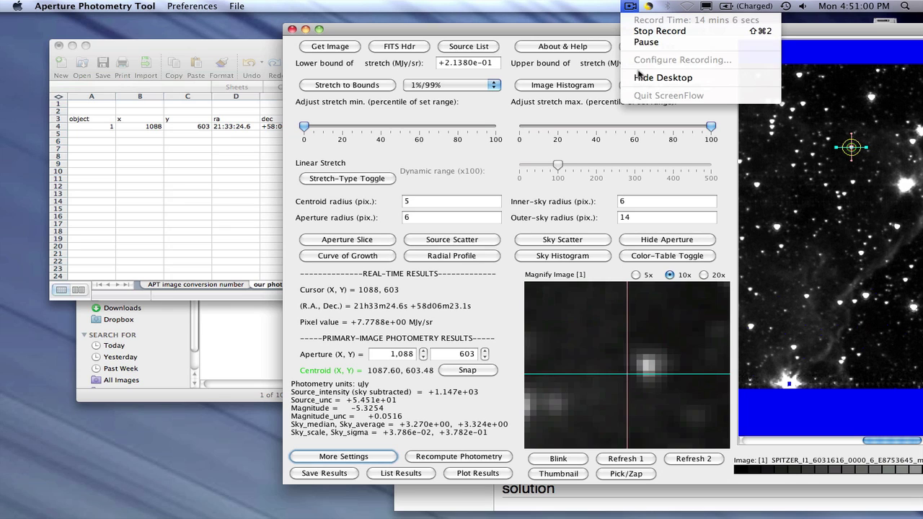